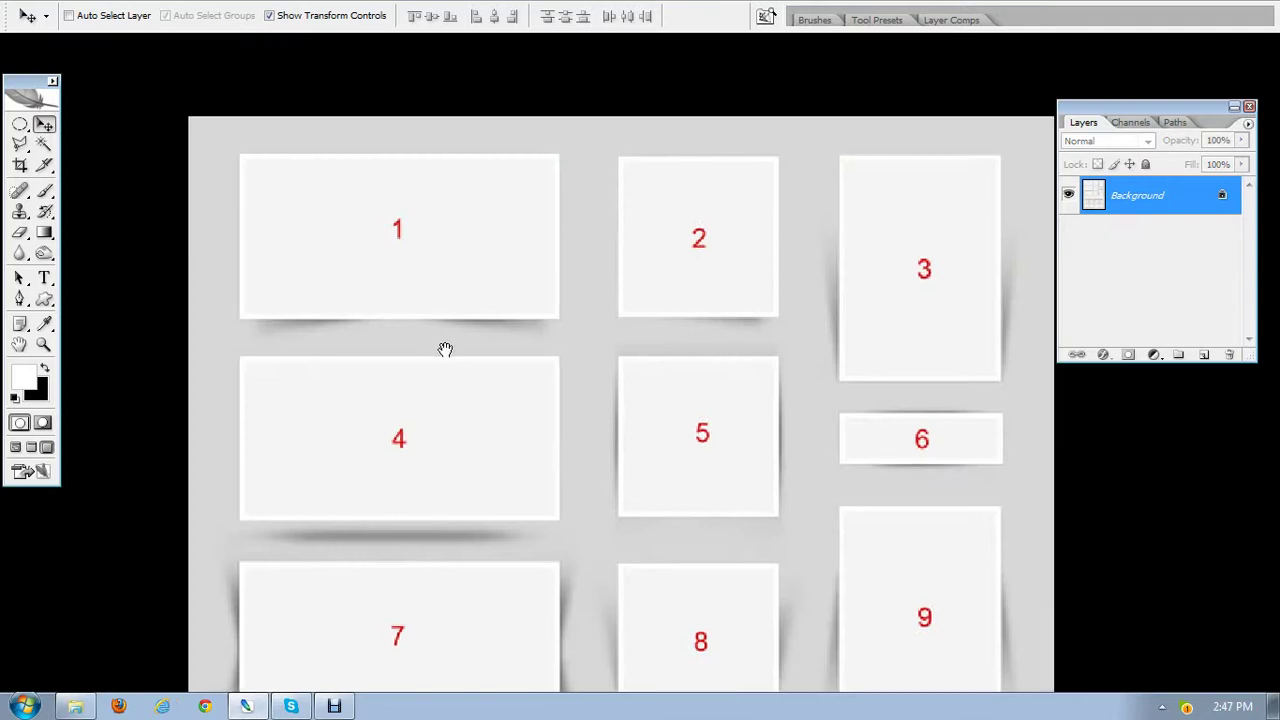
- Zoom in to inspect card 1's shadow, then bring the sunflower-and-windmill landscape document into view
{"action": "left_click_drag", "start_coordinate": [443, 349], "coordinate": [591, 357]}
{"action": "left_click_drag", "start_coordinate": [514, 494], "coordinate": [526, 371]}
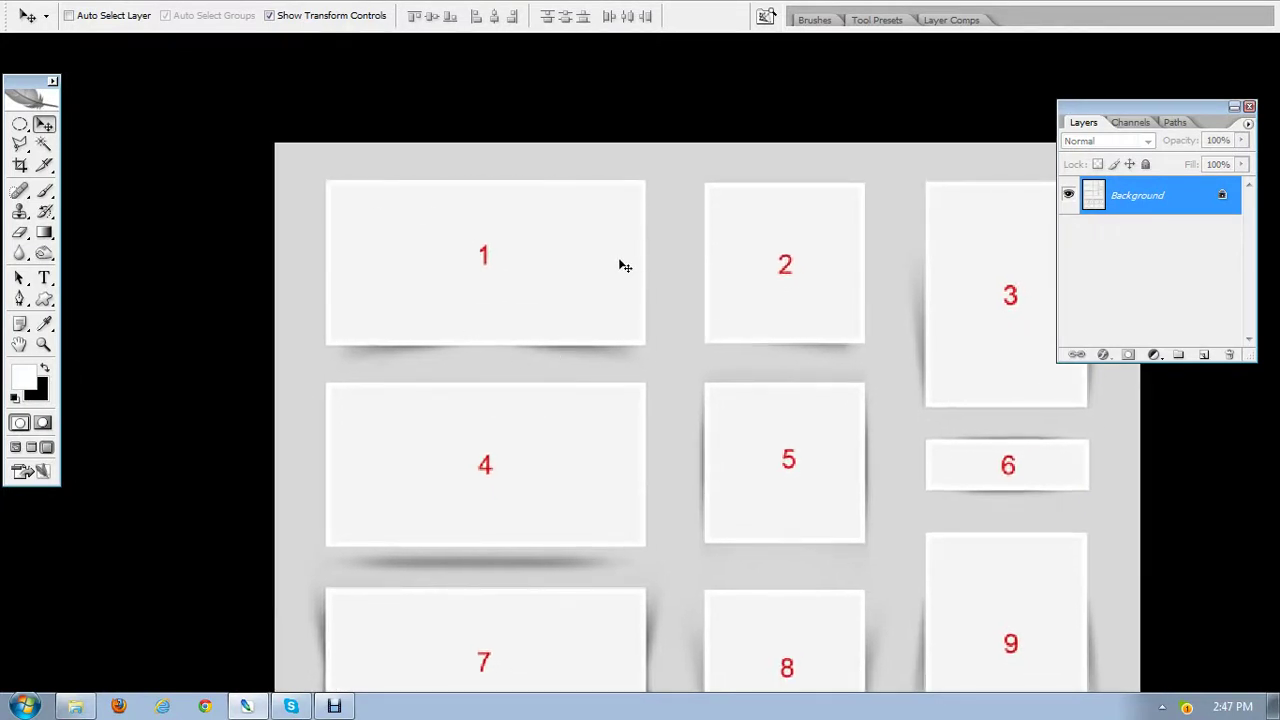
{"action": "key", "text": "ctrl+plus"}
{"action": "left_click_drag", "start_coordinate": [477, 329], "coordinate": [723, 409]}
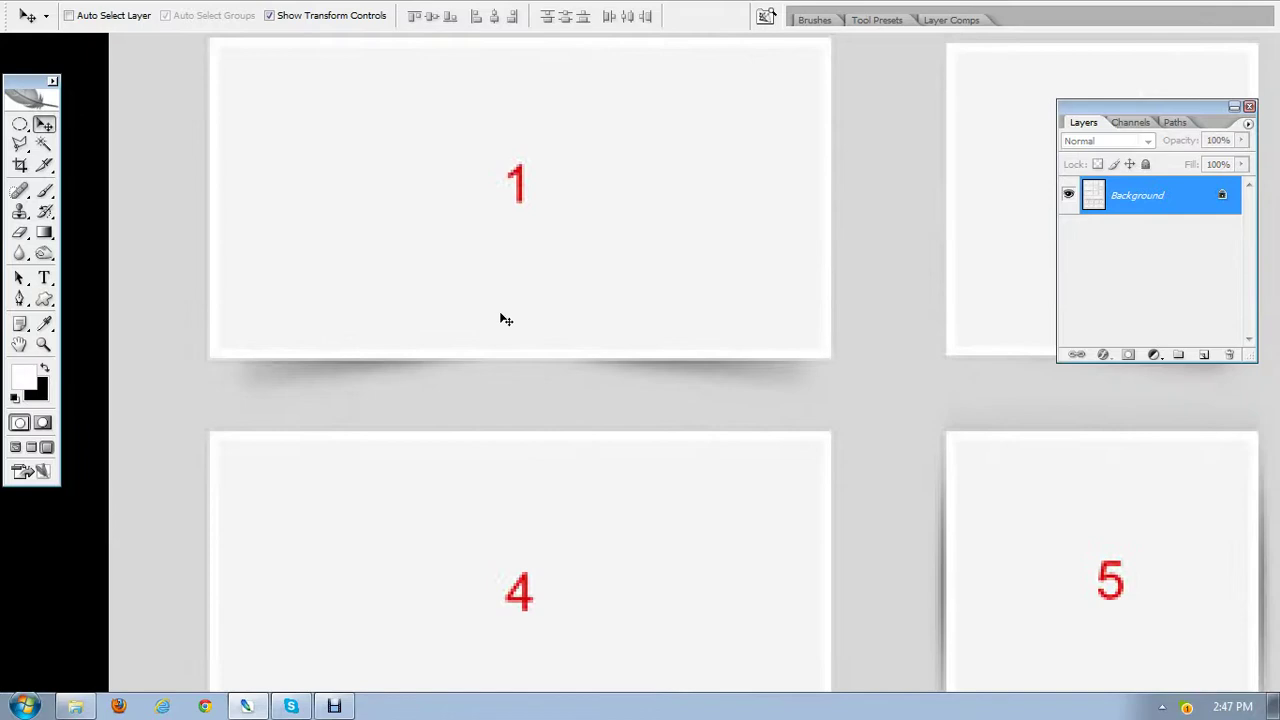
{"action": "left_click_drag", "start_coordinate": [556, 309], "coordinate": [569, 338]}
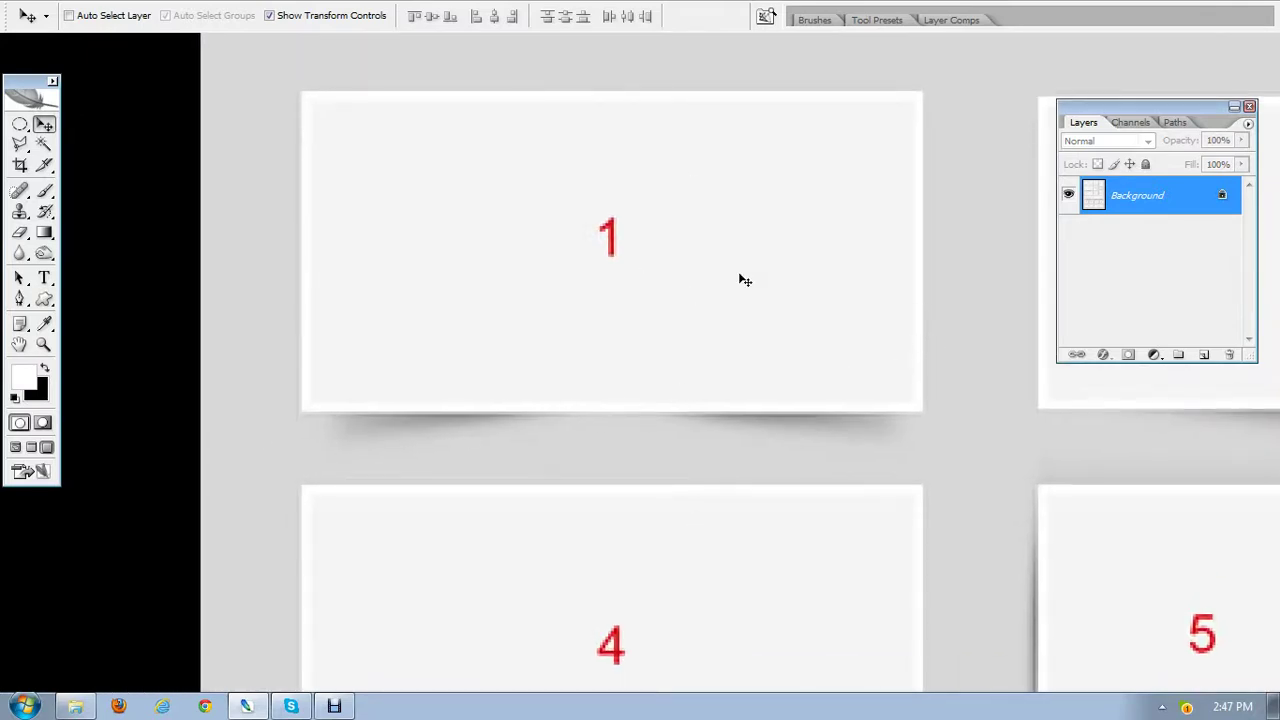
{"action": "left_click_drag", "start_coordinate": [689, 513], "coordinate": [615, 443]}
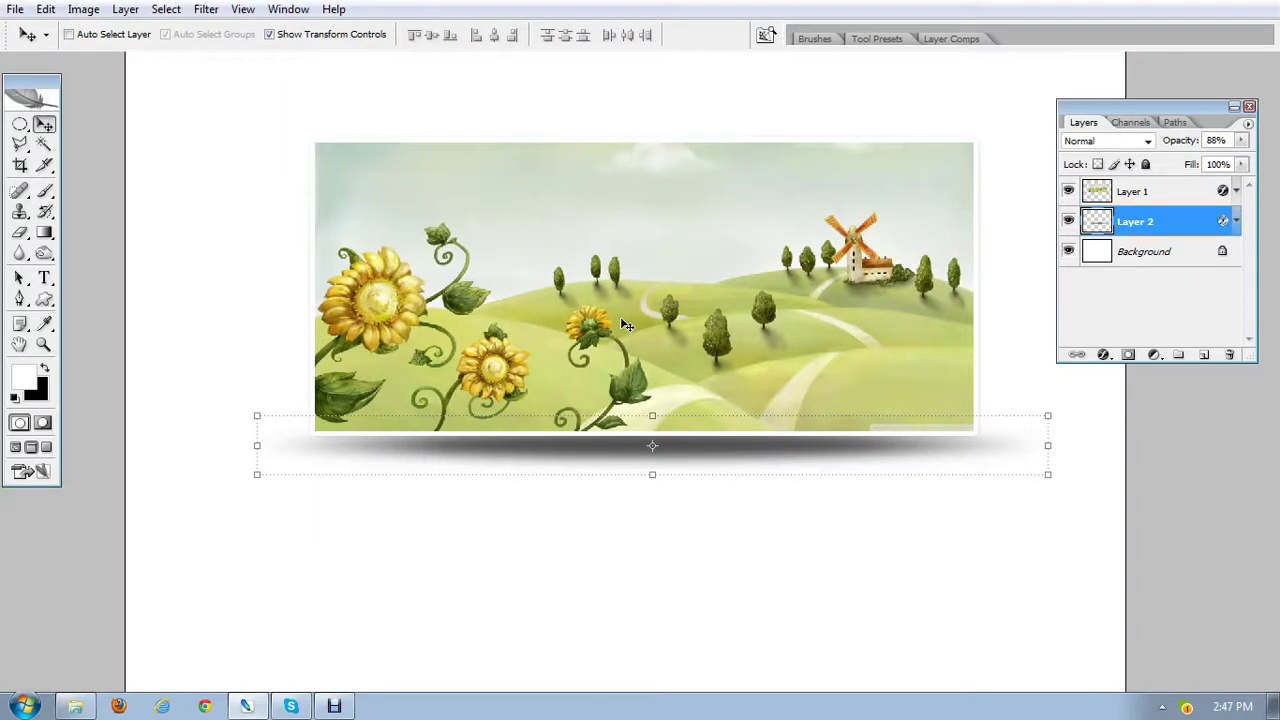
{"action": "left_click_drag", "start_coordinate": [660, 284], "coordinate": [565, 275]}
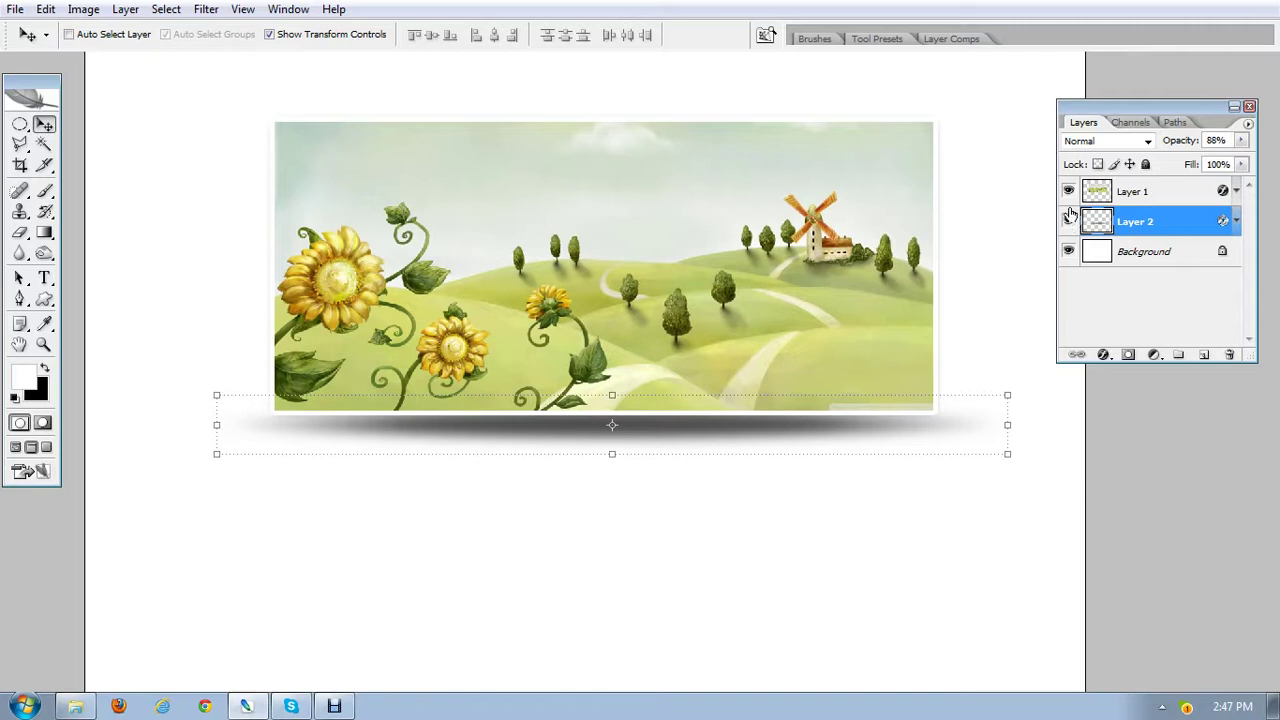
- Hide Layer 2 and fill a rectangular strip across the image's bottom edge with black on a new layer
{"action": "left_click", "coordinate": [1068, 220]}
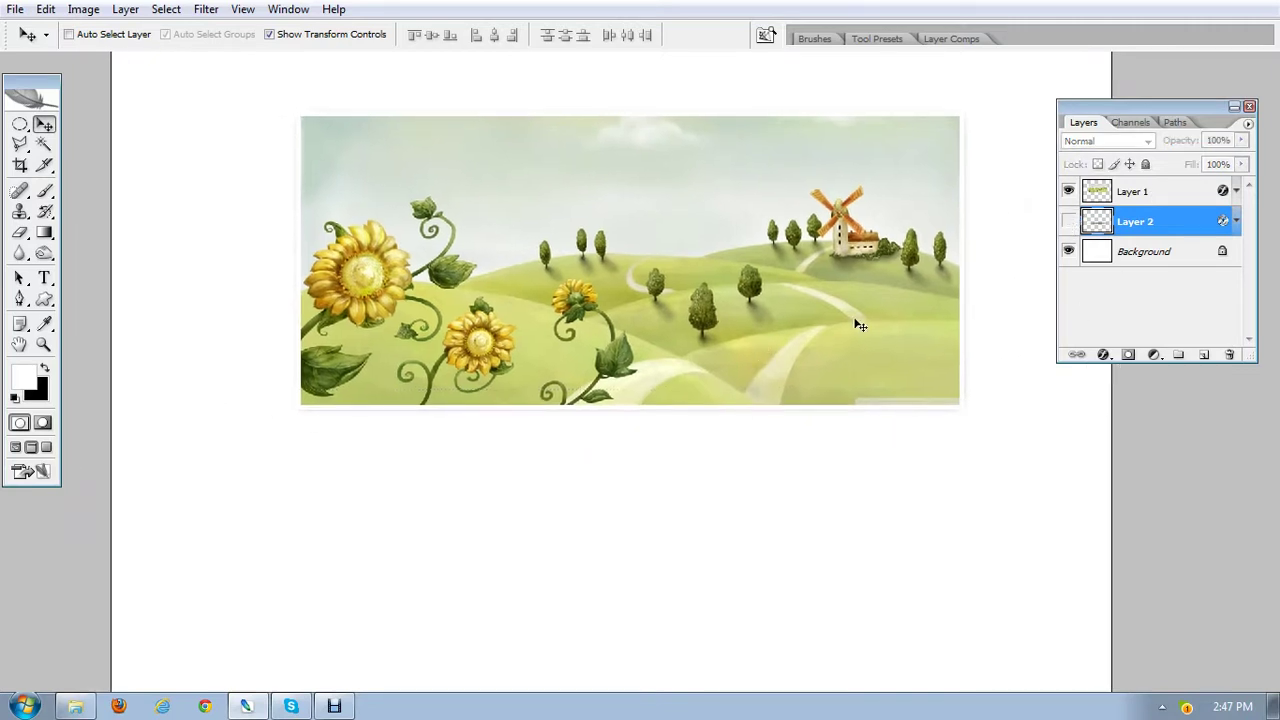
{"action": "left_click", "coordinate": [1203, 356]}
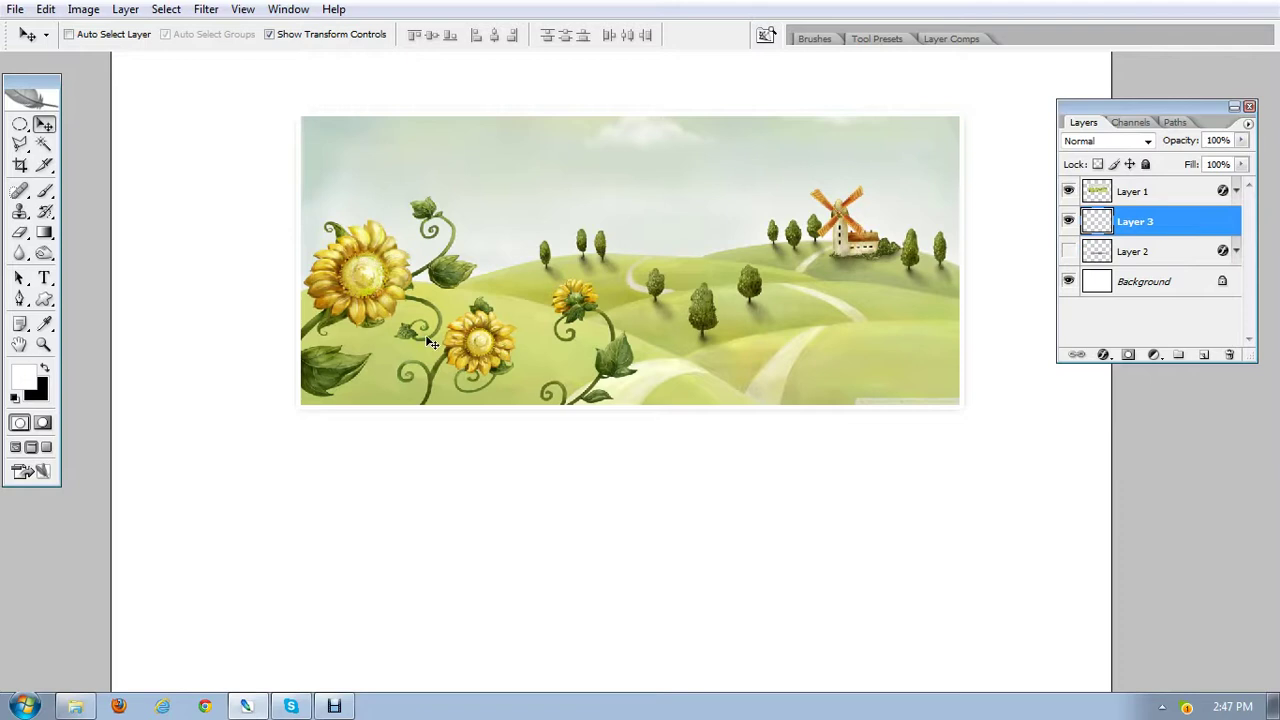
{"action": "left_click", "coordinate": [30, 122]}
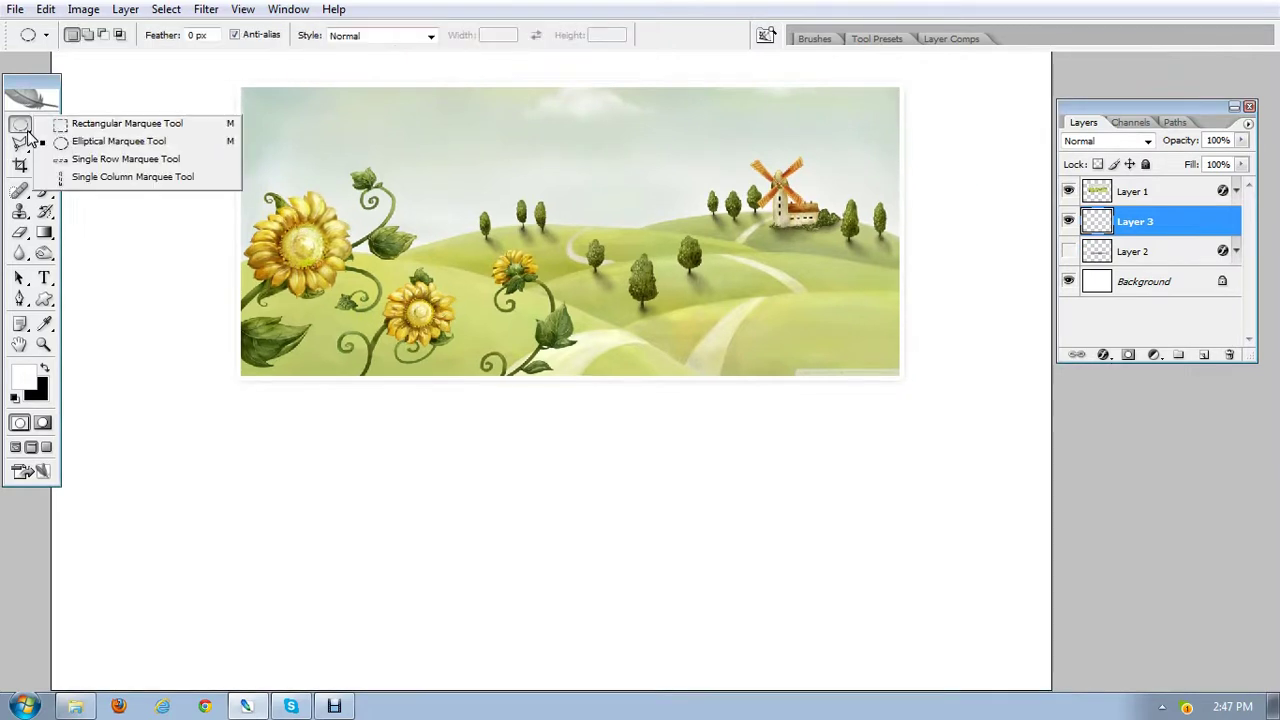
{"action": "left_click", "coordinate": [110, 124]}
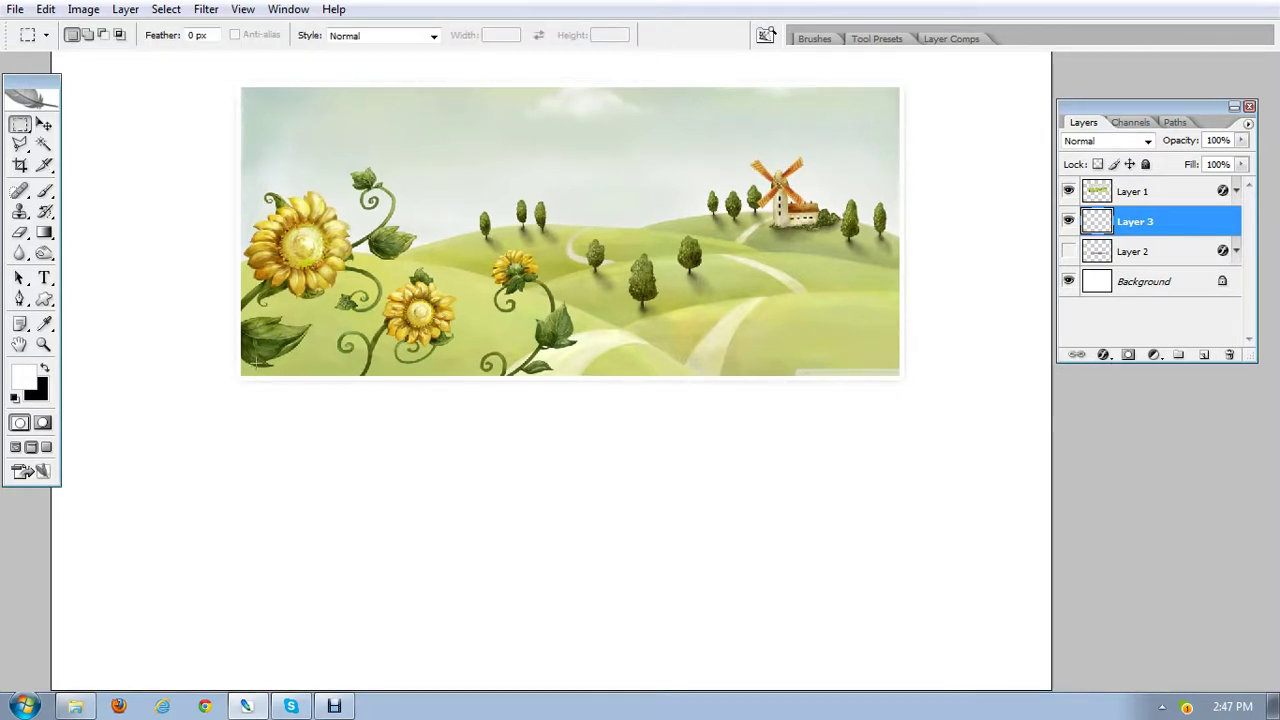
{"action": "left_click_drag", "start_coordinate": [272, 346], "coordinate": [871, 409]}
{"action": "left_click", "coordinate": [1204, 355]}
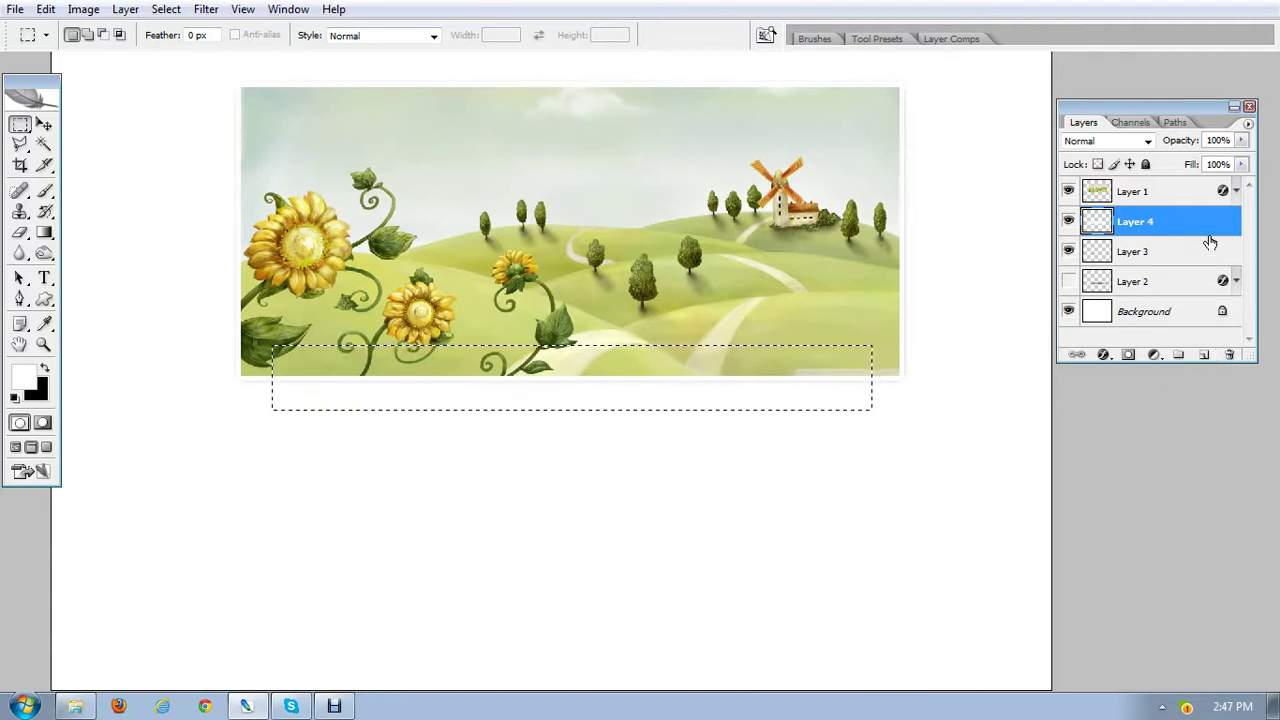
{"action": "key", "text": "ctrl+BackSpace"}
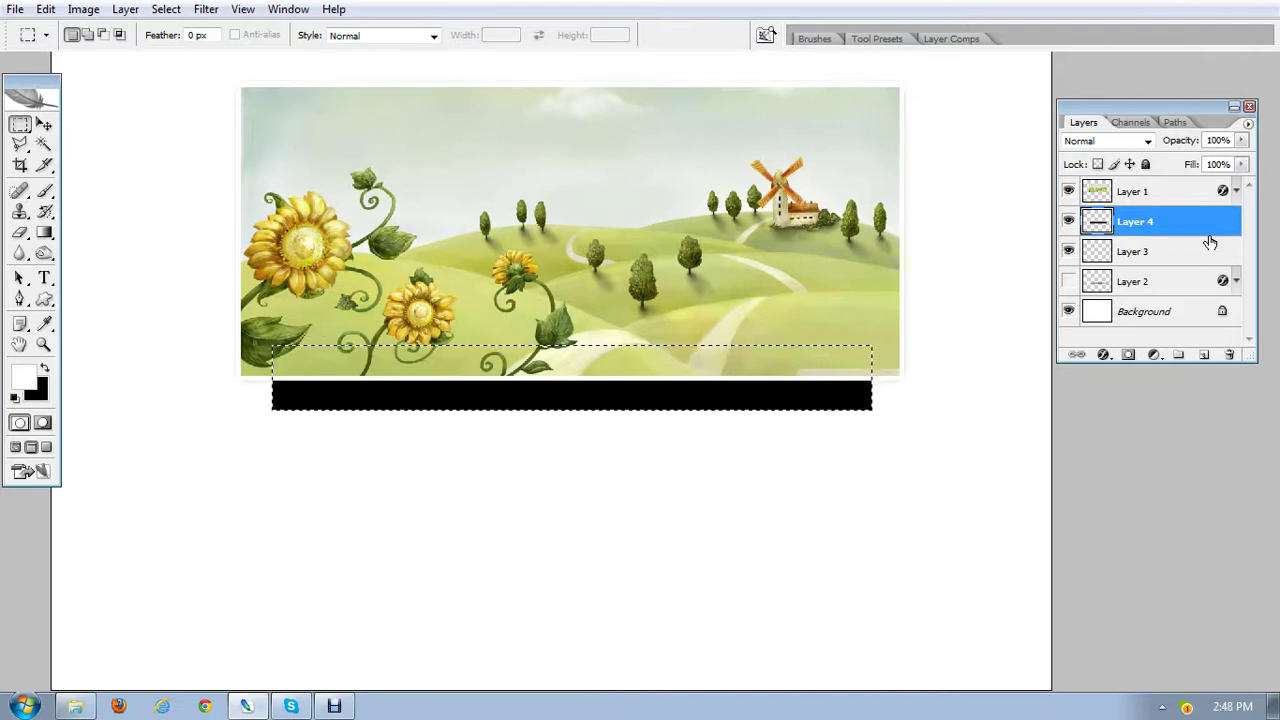
{"action": "key", "text": "ctrl+d"}
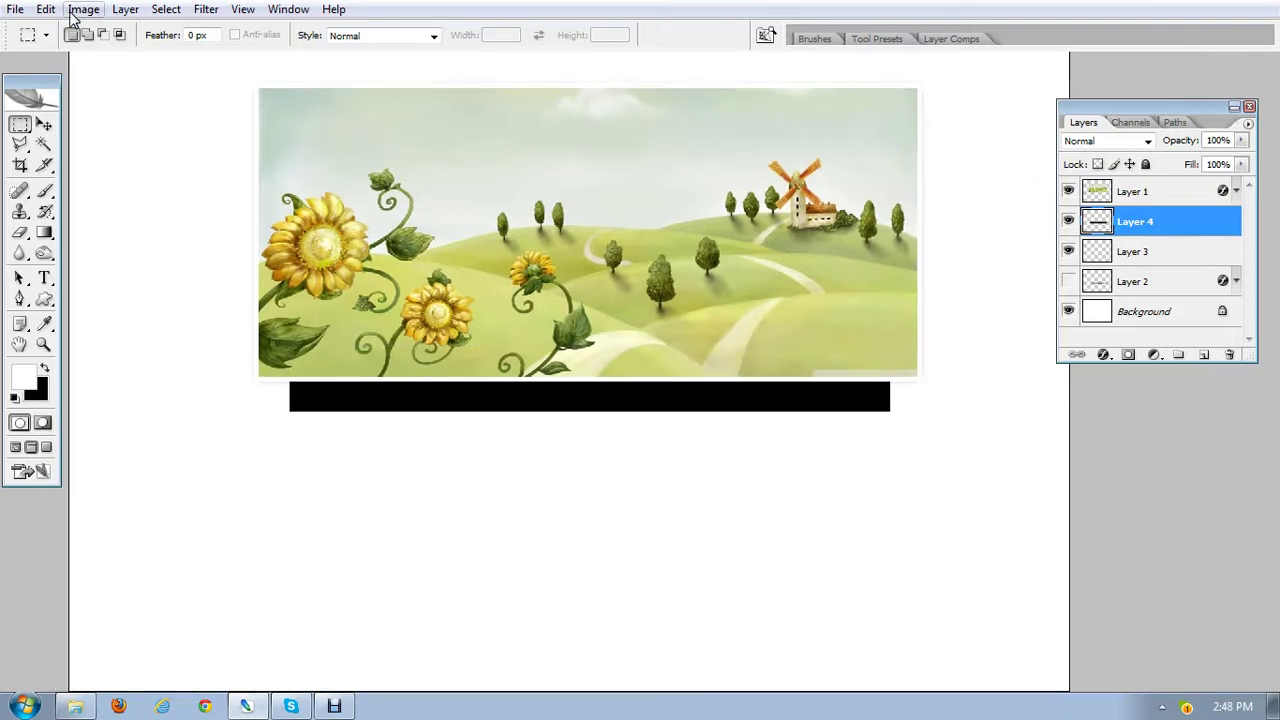
- Apply a Gaussian Blur with a 9.1-pixel radius to the black bar
{"action": "left_click", "coordinate": [206, 10]}
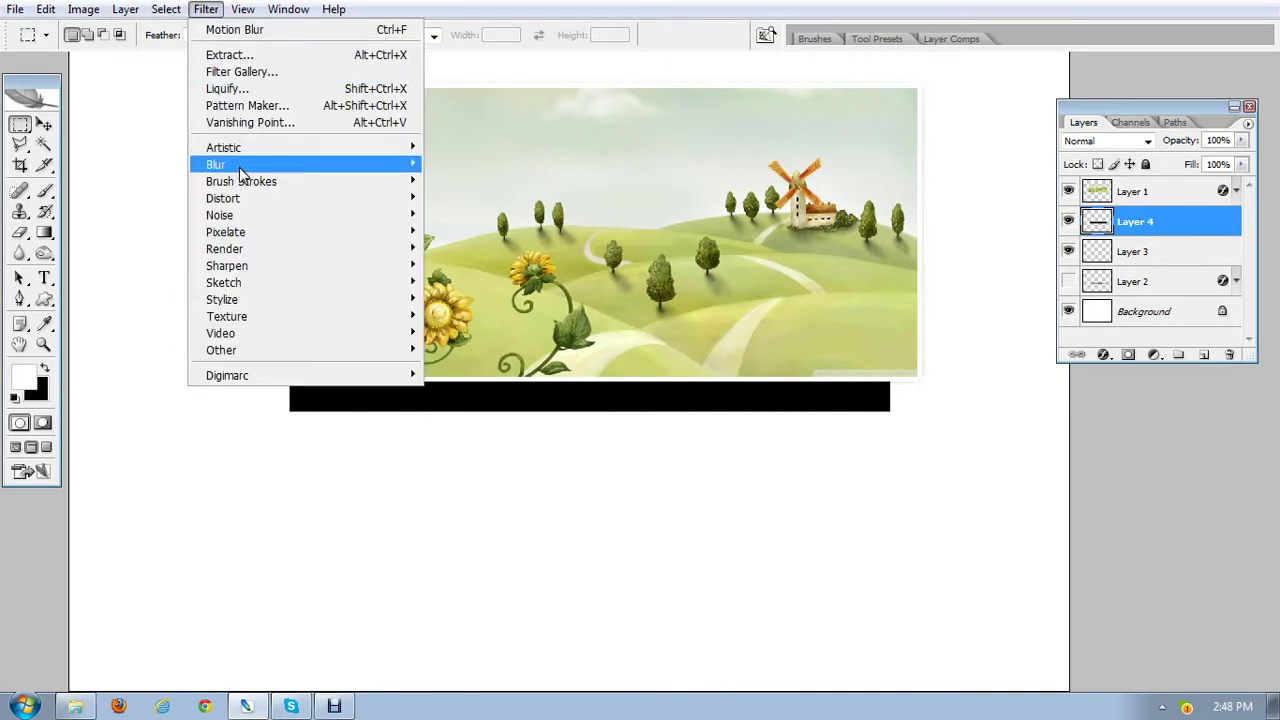
{"action": "mouse_move", "coordinate": [240, 170]}
{"action": "left_click", "coordinate": [475, 232]}
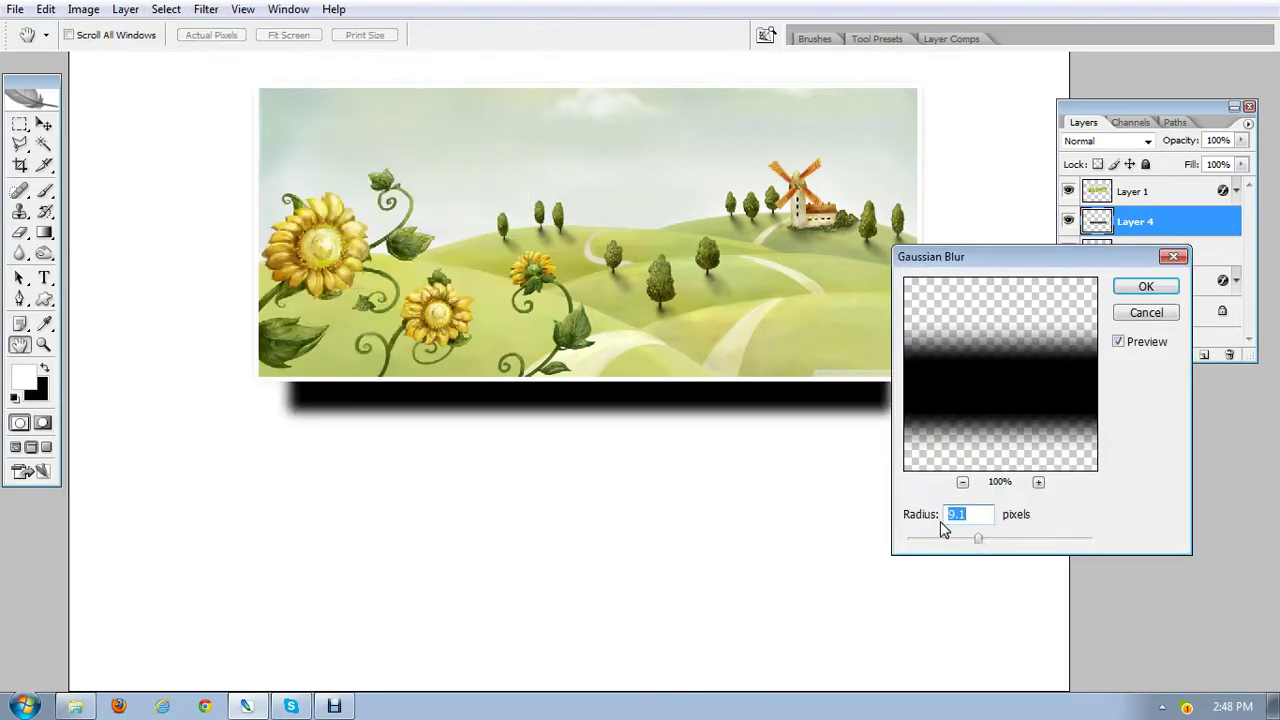
{"action": "left_click", "coordinate": [1152, 288]}
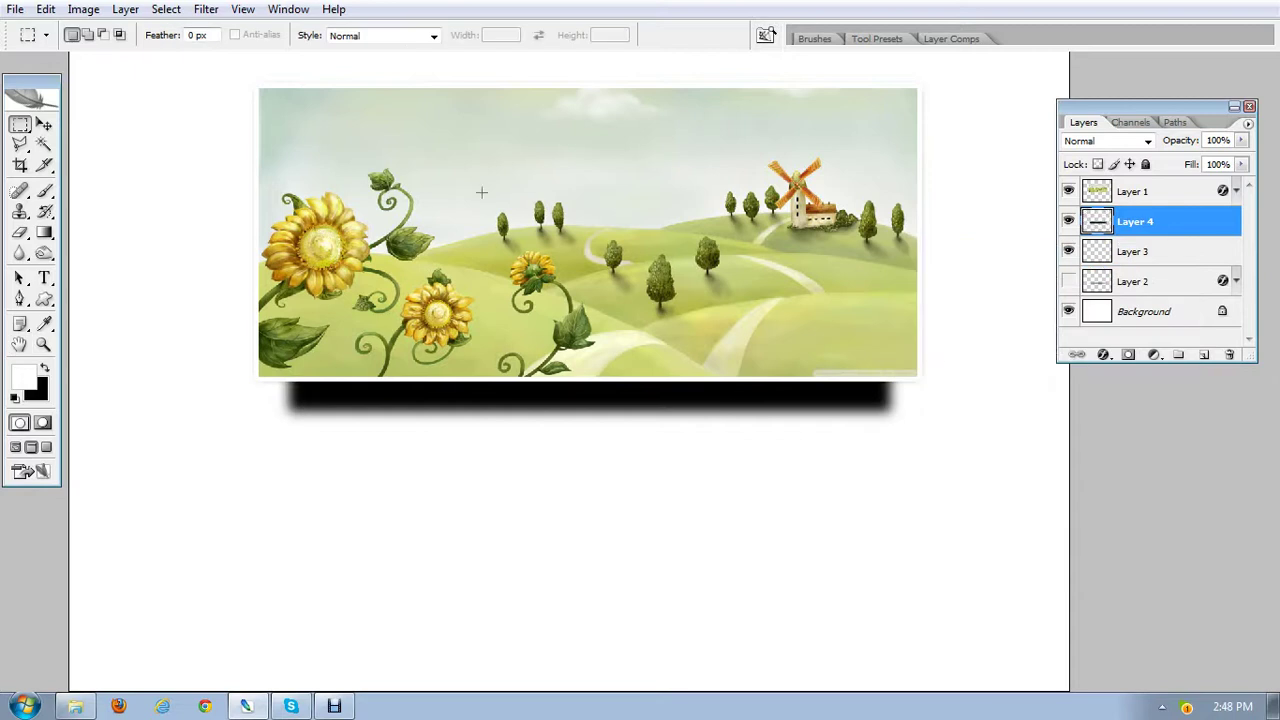
- Try a Motion Blur with a reduced distance on the bar, then cancel it
{"action": "left_click", "coordinate": [206, 10]}
{"action": "mouse_move", "coordinate": [224, 170]}
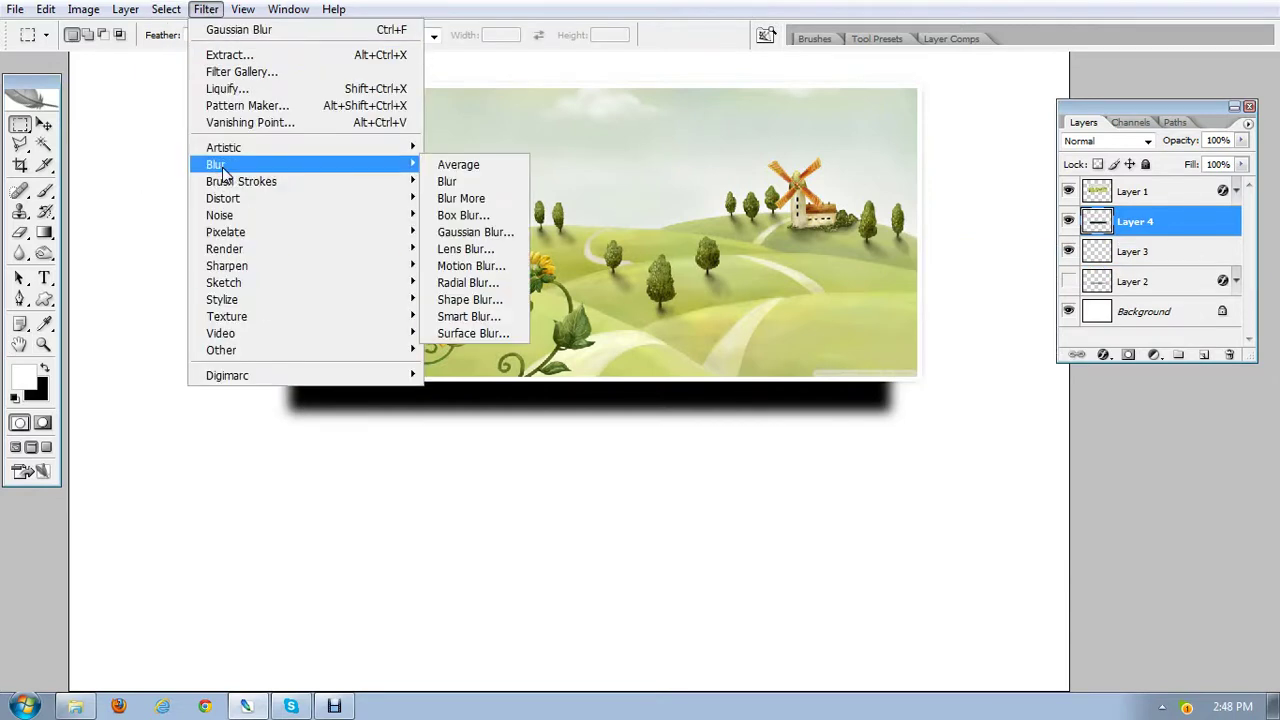
{"action": "left_click", "coordinate": [463, 268]}
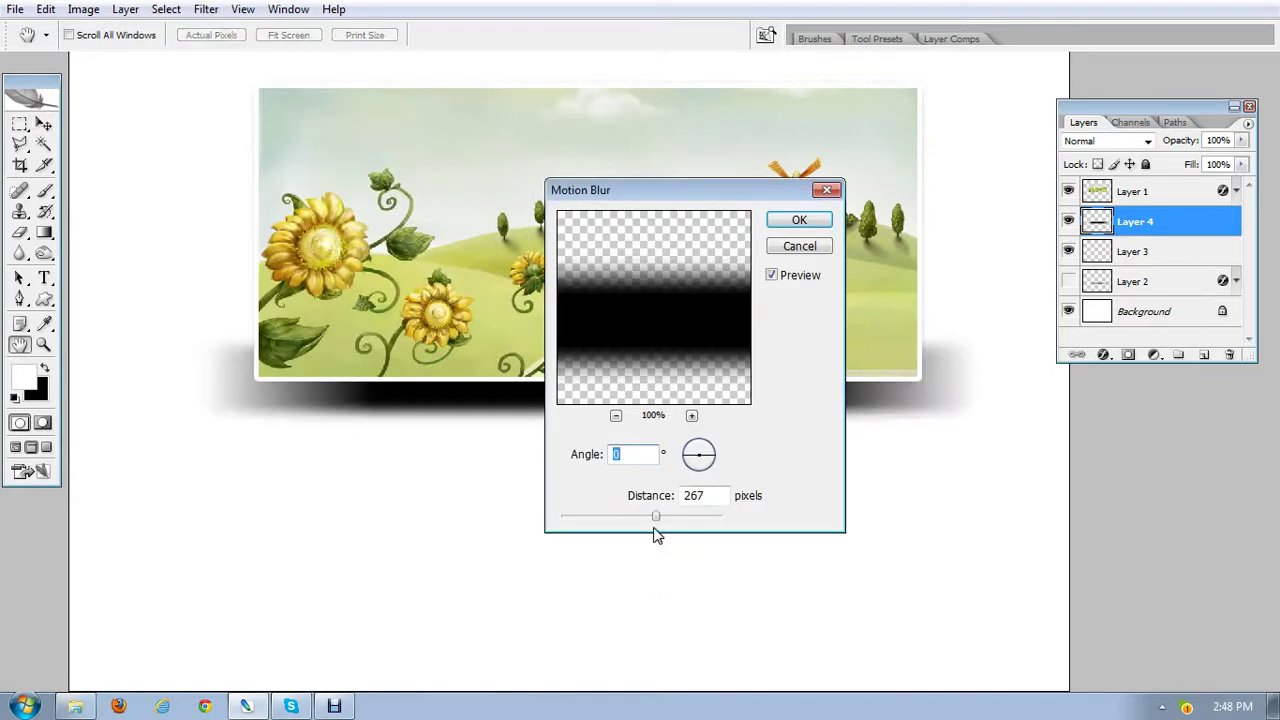
{"action": "left_click_drag", "start_coordinate": [627, 516], "coordinate": [612, 517]}
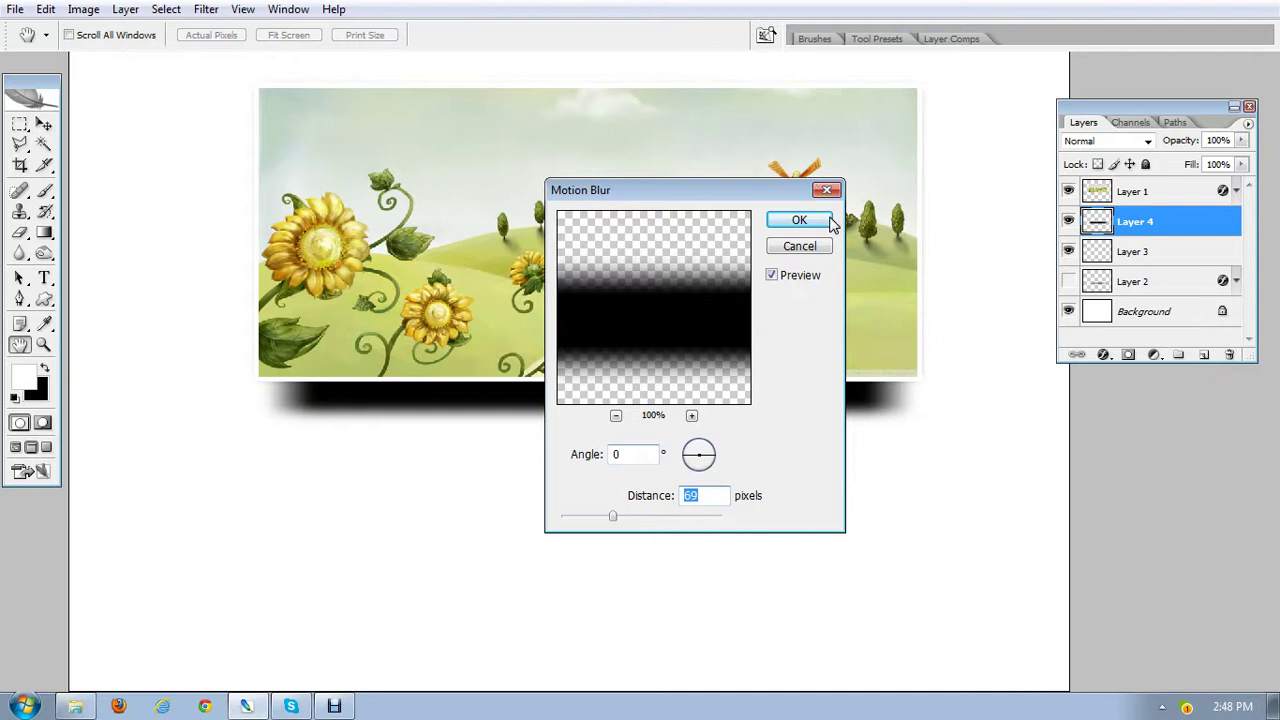
{"action": "left_click", "coordinate": [814, 248]}
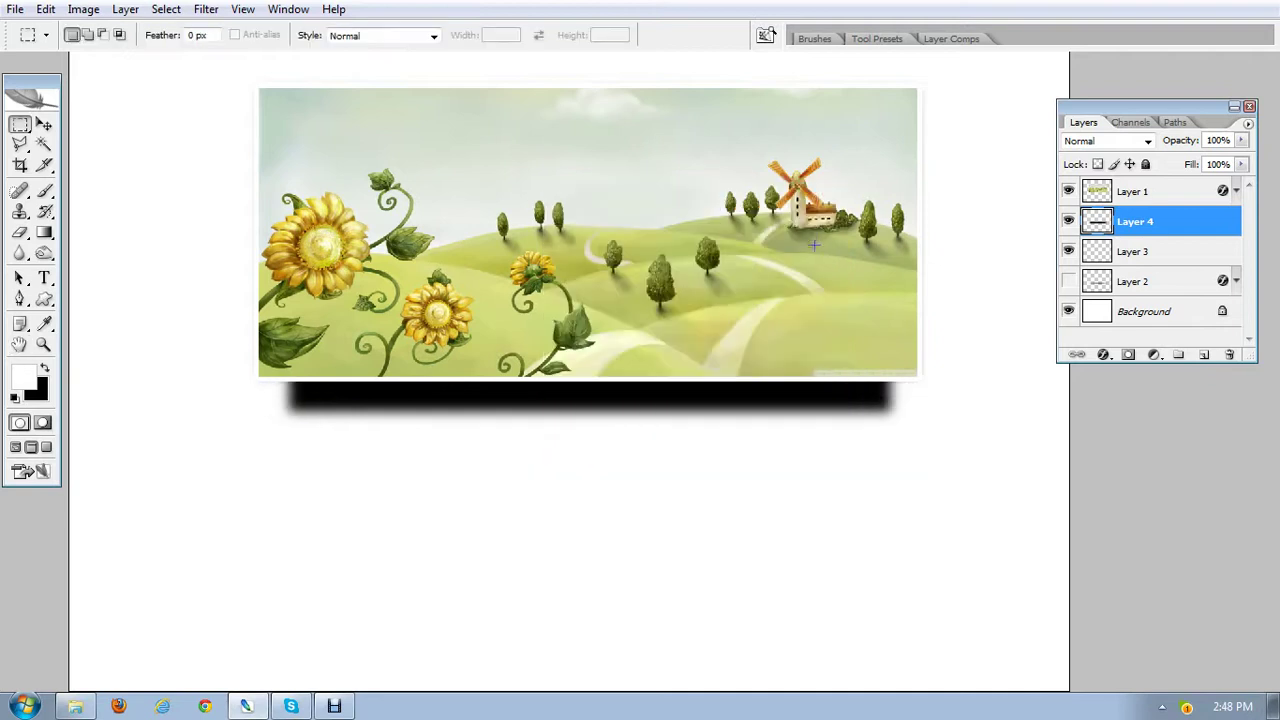
- Apply a stronger Gaussian Blur of 20.5 pixels to the shadow bar
{"action": "left_click", "coordinate": [205, 12]}
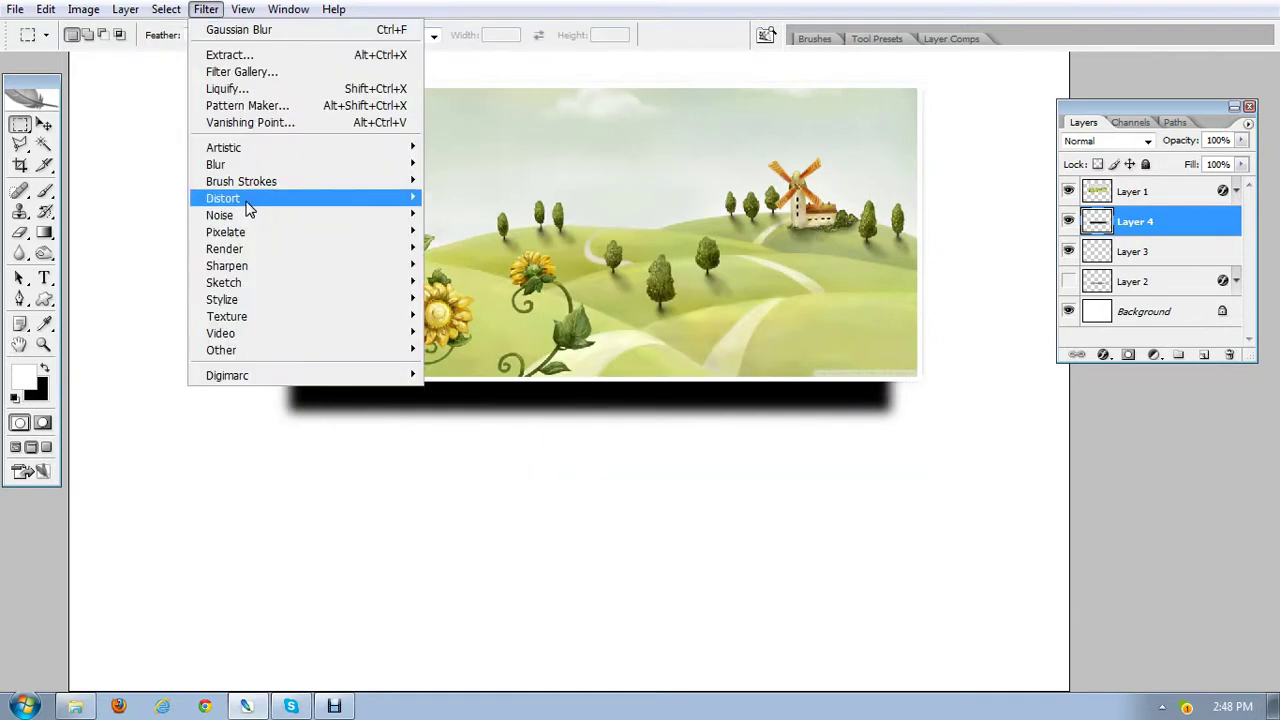
{"action": "mouse_move", "coordinate": [249, 218]}
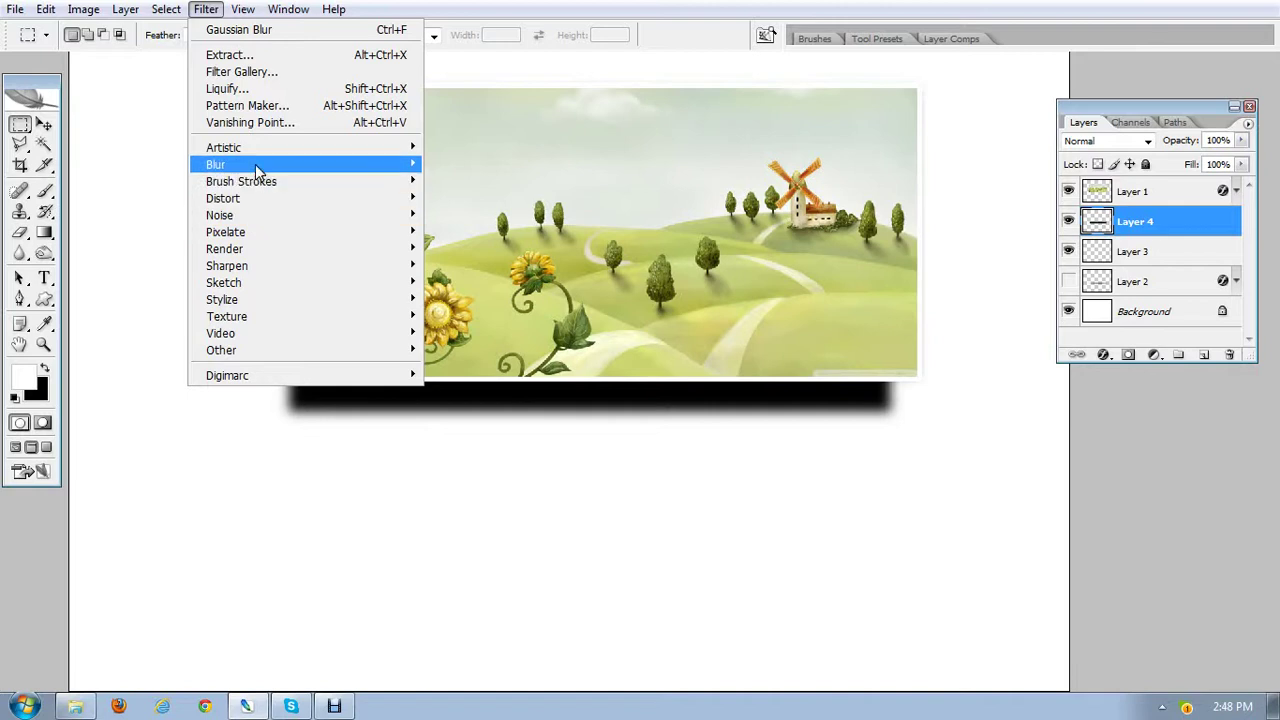
{"action": "mouse_move", "coordinate": [257, 164]}
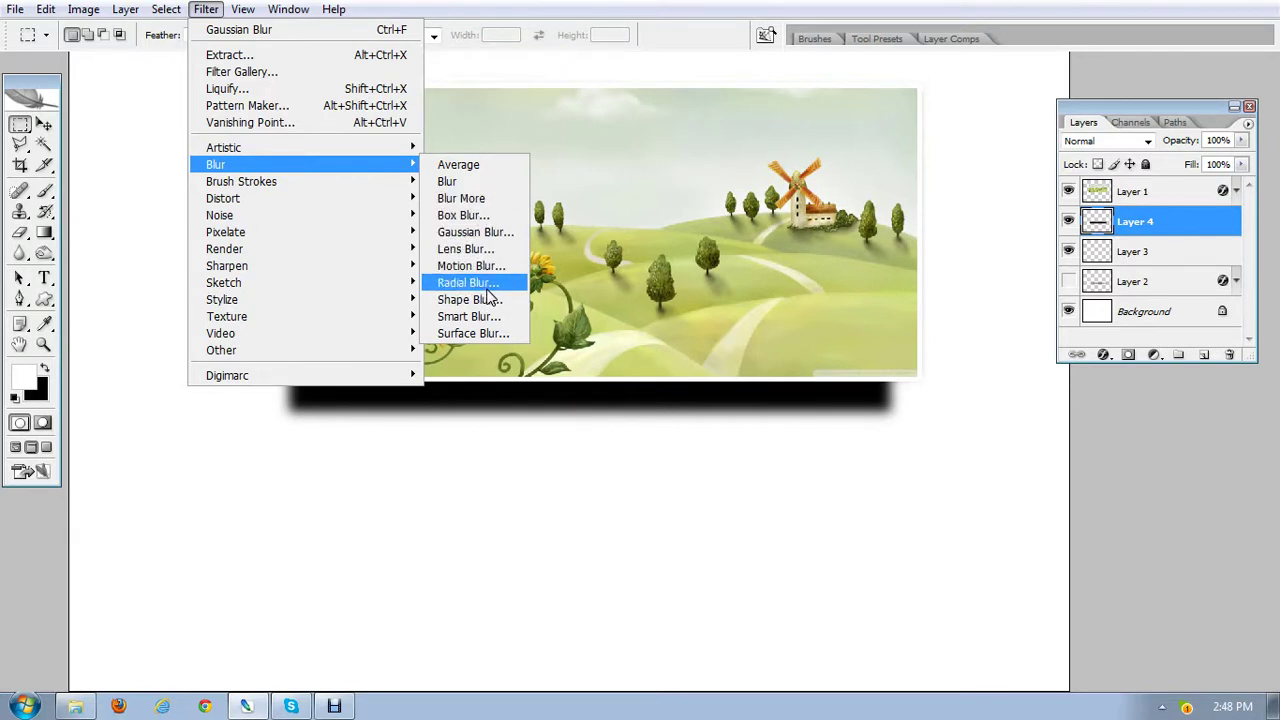
{"action": "left_click", "coordinate": [476, 232]}
{"action": "left_click_drag", "start_coordinate": [970, 538], "coordinate": [987, 542]}
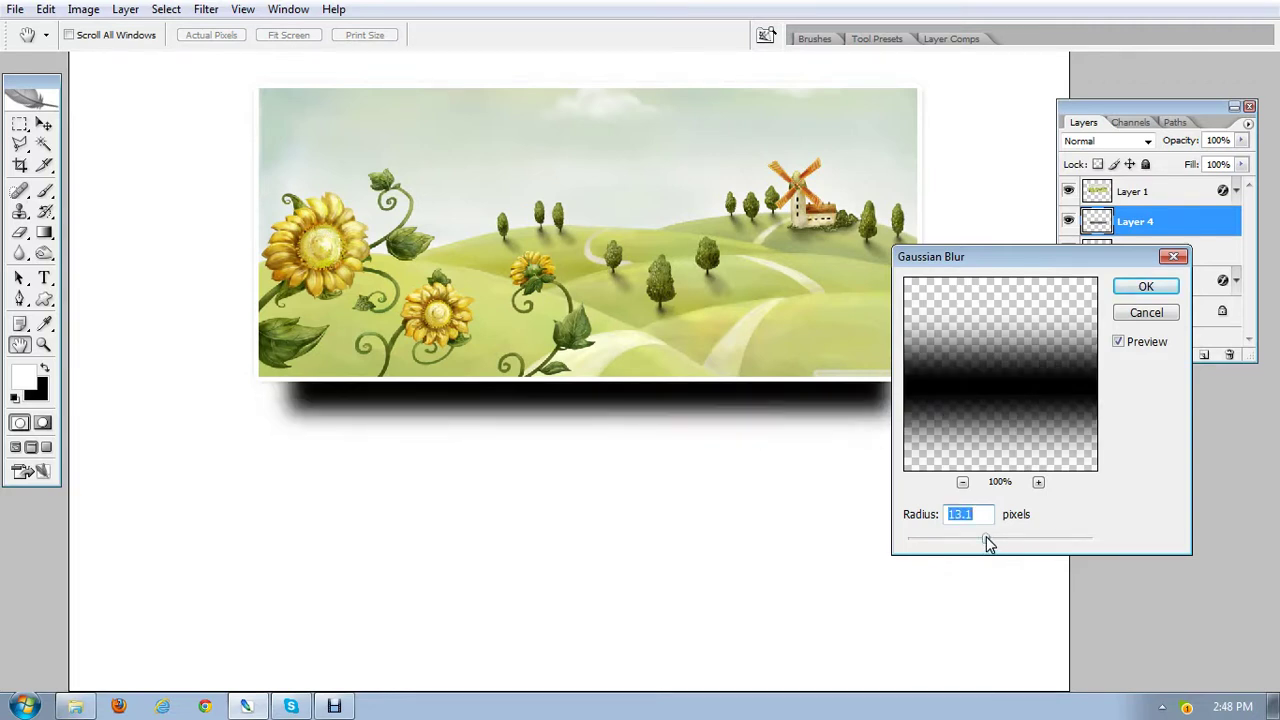
{"action": "left_click", "coordinate": [1146, 286]}
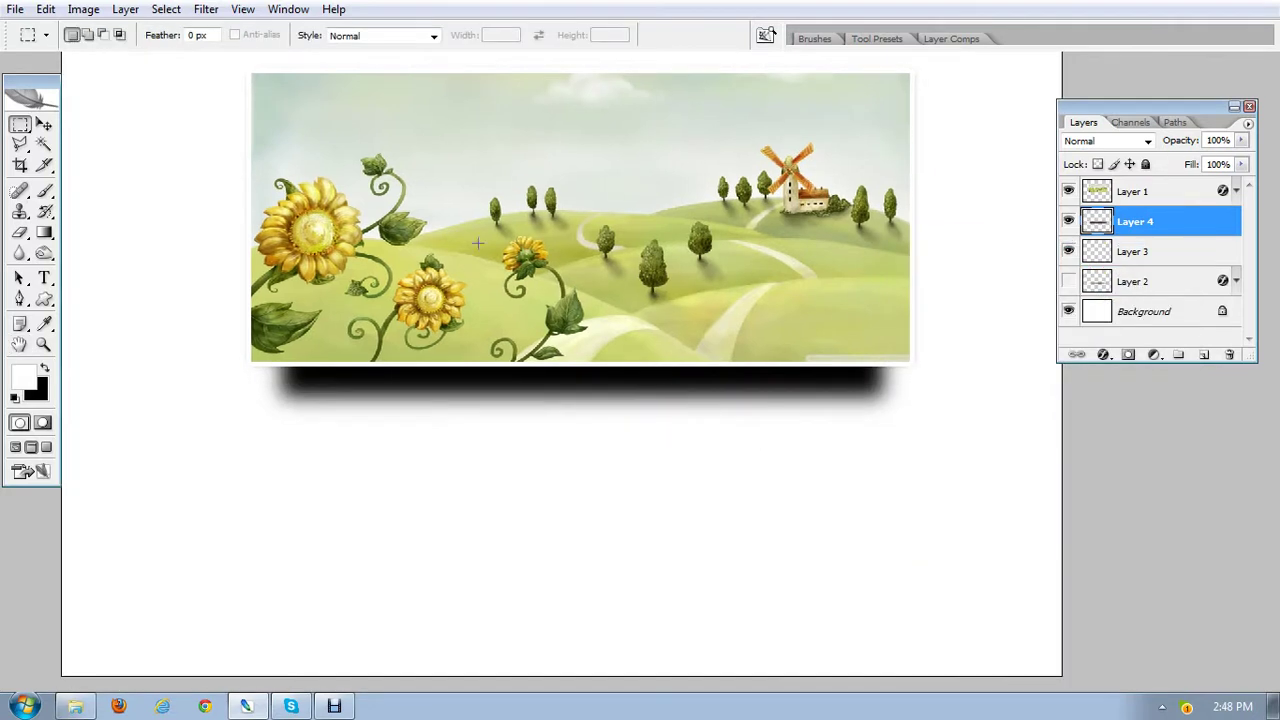
- Apply a 0° Motion Blur with a distance of 113 pixels to the shadow
{"action": "left_click", "coordinate": [206, 9]}
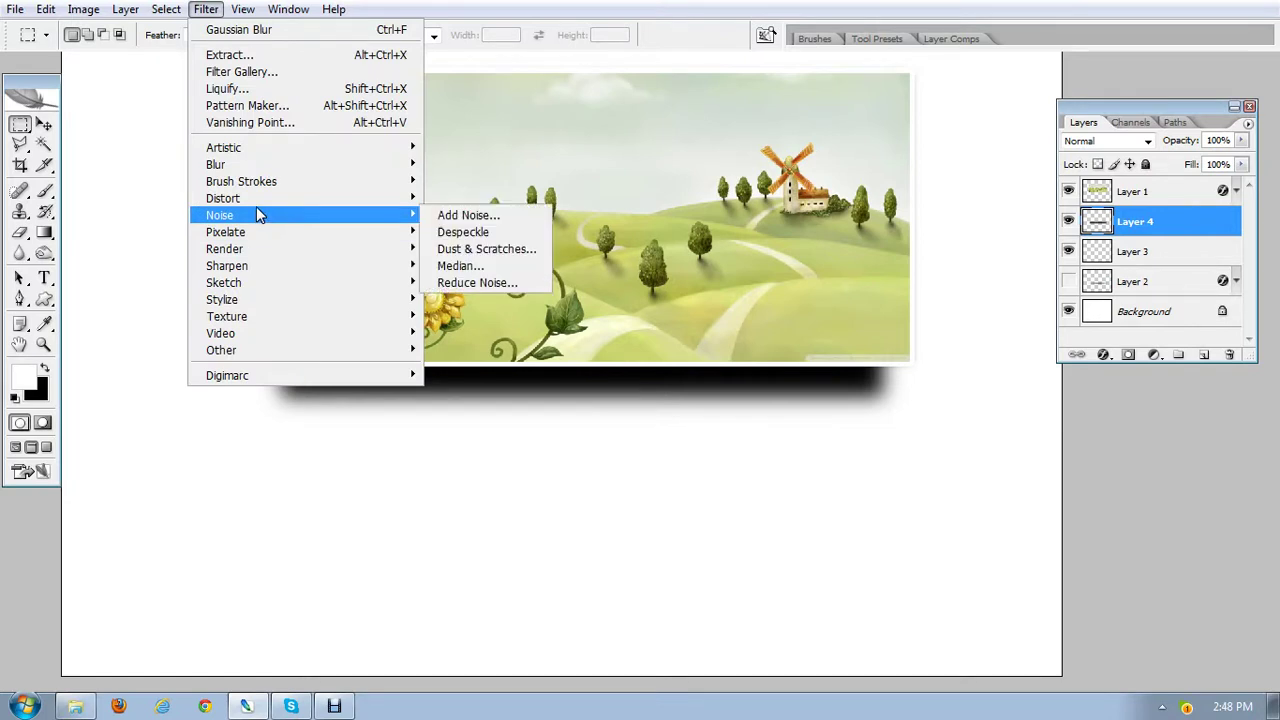
{"action": "mouse_move", "coordinate": [261, 258]}
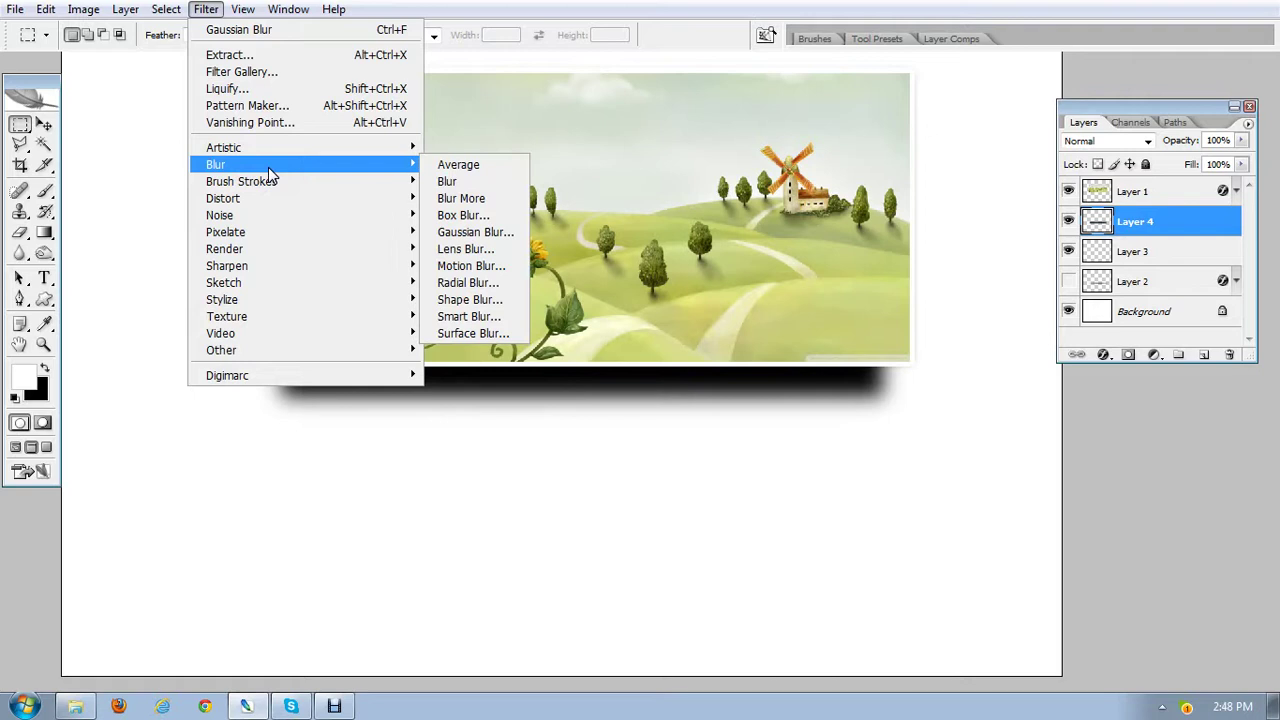
{"action": "left_click", "coordinate": [464, 267]}
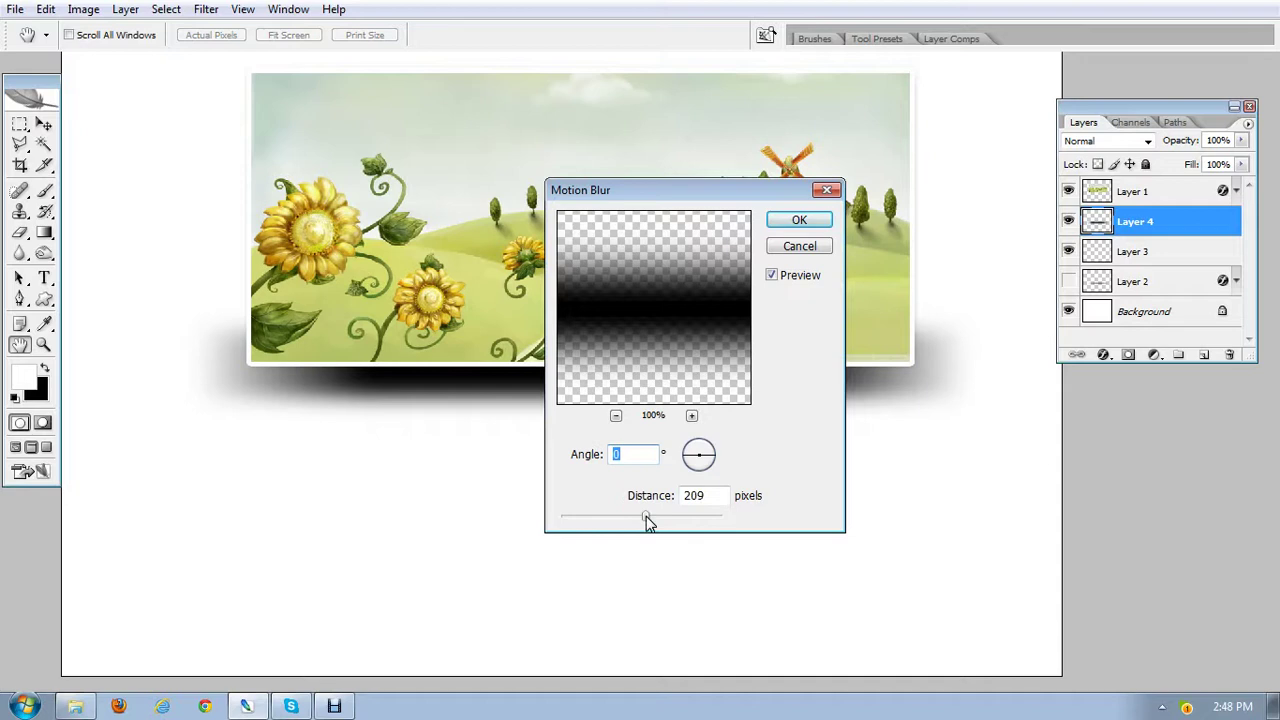
{"action": "left_click_drag", "start_coordinate": [646, 520], "coordinate": [631, 520]}
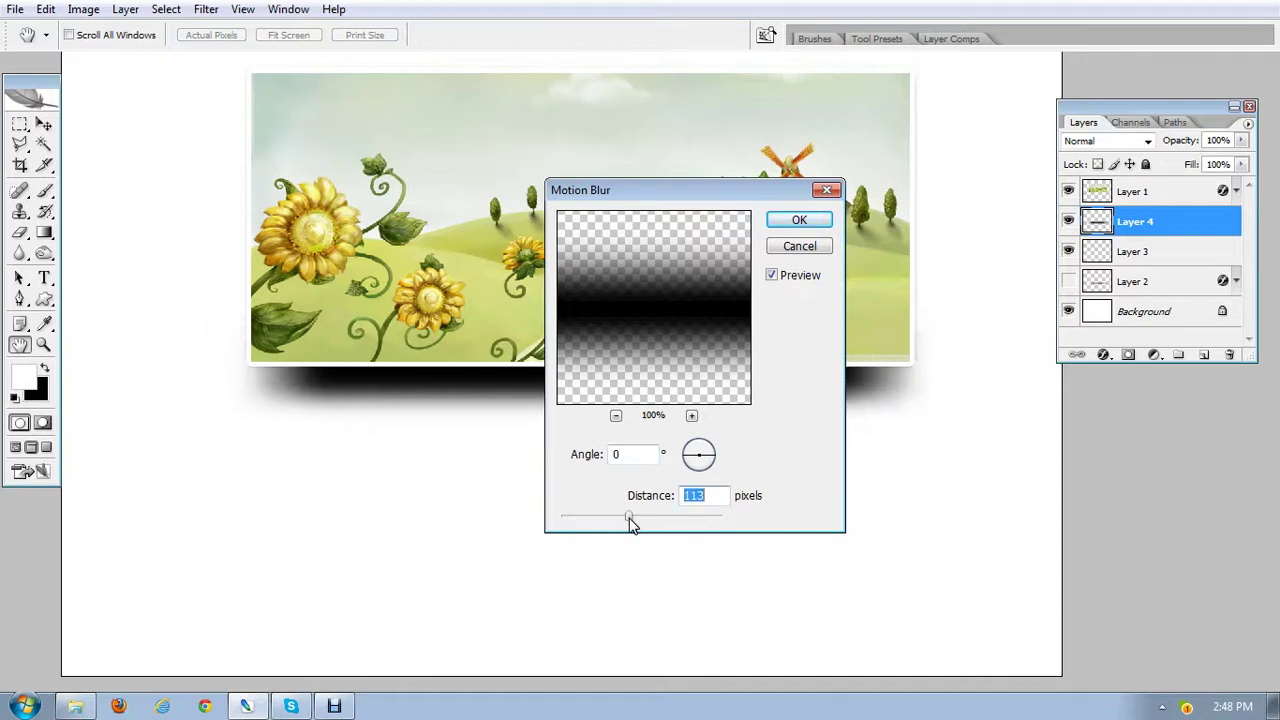
{"action": "left_click", "coordinate": [814, 222]}
{"action": "key", "text": "m"}
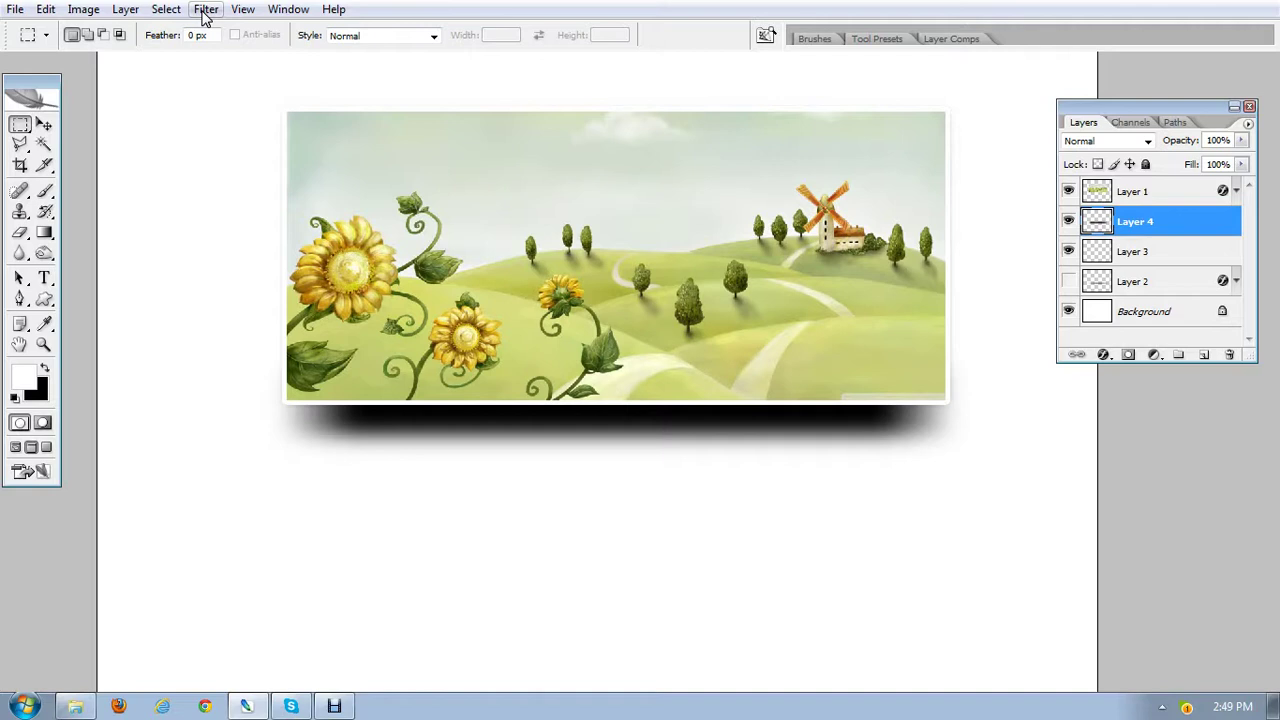
- Add 16.51% monochromatic noise to the blurred shadow and zoom in on it
{"action": "left_click", "coordinate": [205, 10]}
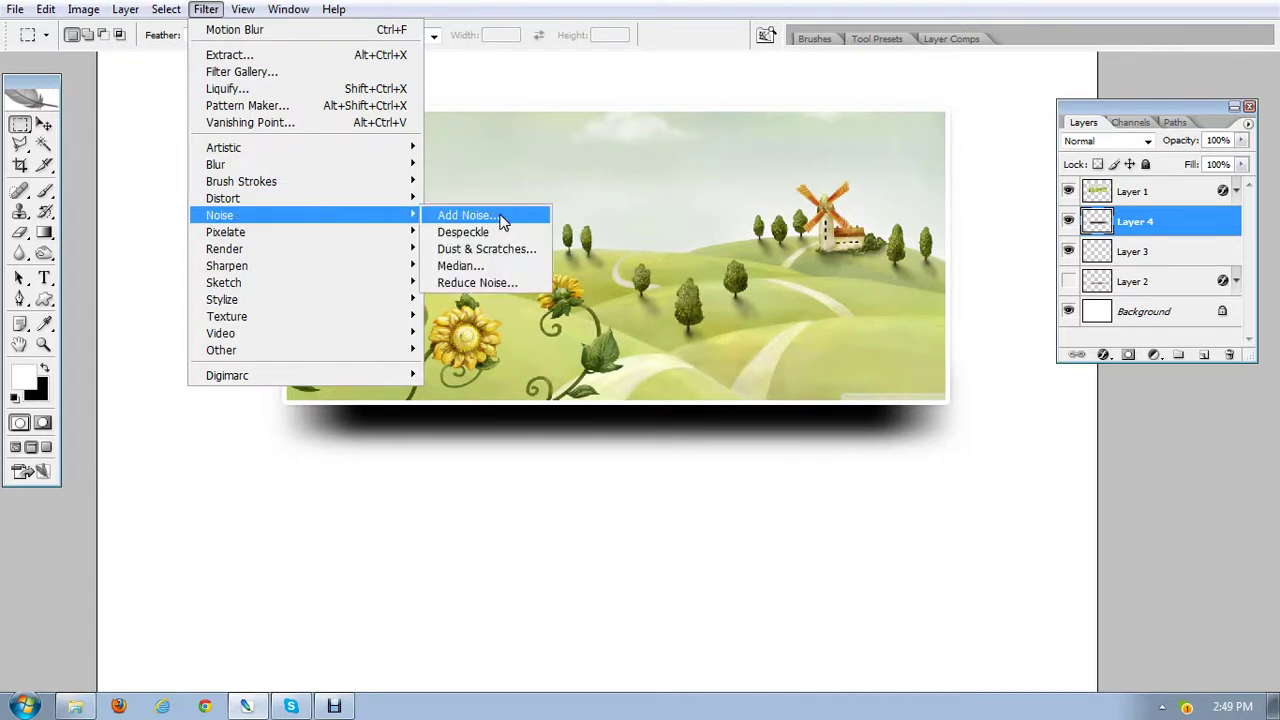
{"action": "left_click", "coordinate": [502, 218]}
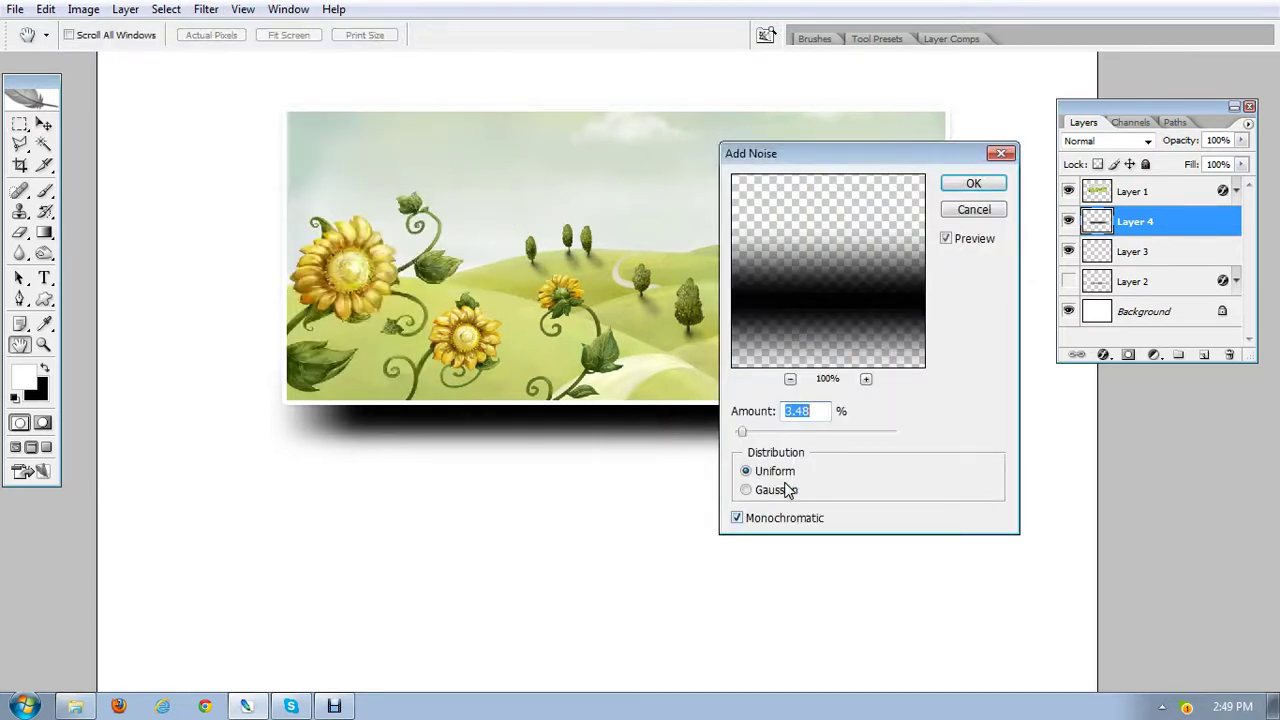
{"action": "mouse_move", "coordinate": [745, 431]}
{"action": "left_mouse_down"}
{"action": "mouse_move", "coordinate": [770, 436]}
{"action": "mouse_move", "coordinate": [746, 442]}
{"action": "left_mouse_up"}
{"action": "left_click", "coordinate": [974, 185]}
{"action": "key", "text": "ctrl+plus"}
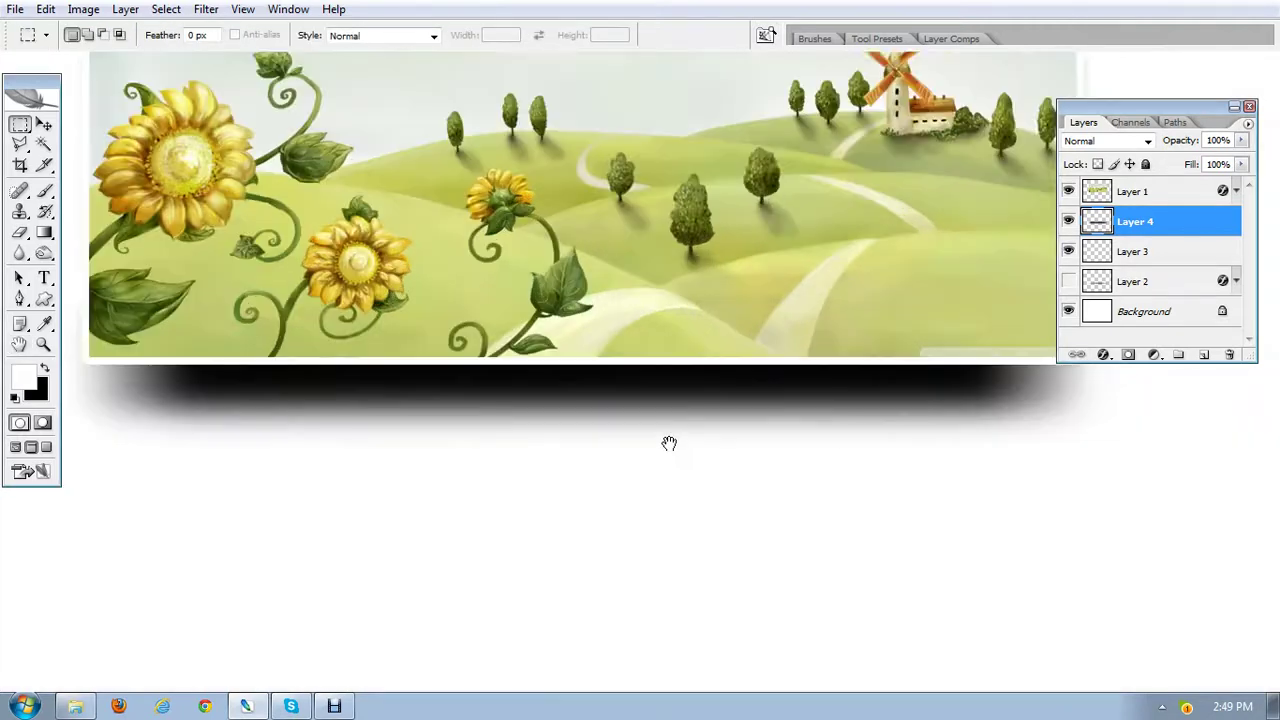
{"action": "left_click_drag", "start_coordinate": [666, 443], "coordinate": [681, 474]}
- Switch to the Move tool and position the view on the shadow band
{"action": "left_click", "coordinate": [50, 130]}
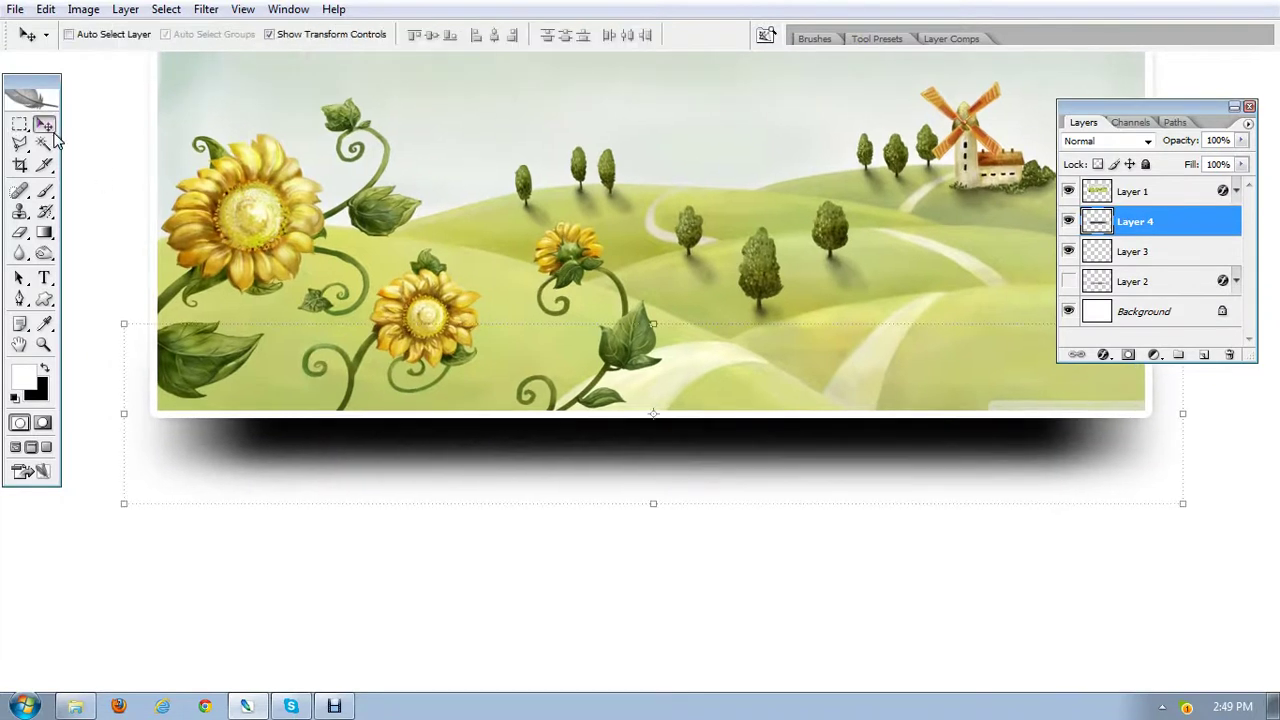
{"action": "left_click_drag", "start_coordinate": [650, 422], "coordinate": [666, 471]}
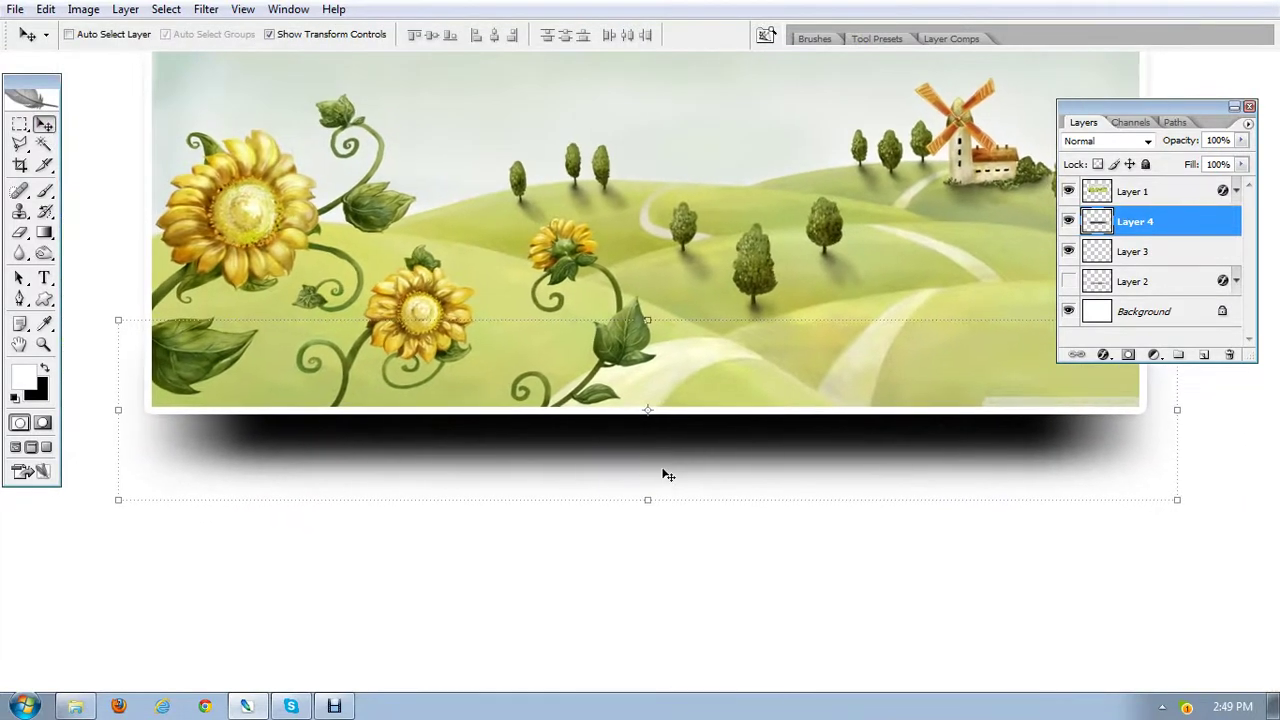
{"action": "right_click", "coordinate": [640, 468]}
{"action": "left_click", "coordinate": [540, 490]}
{"action": "left_click_drag", "start_coordinate": [560, 455], "coordinate": [520, 463]}
{"action": "right_click", "coordinate": [596, 452]}
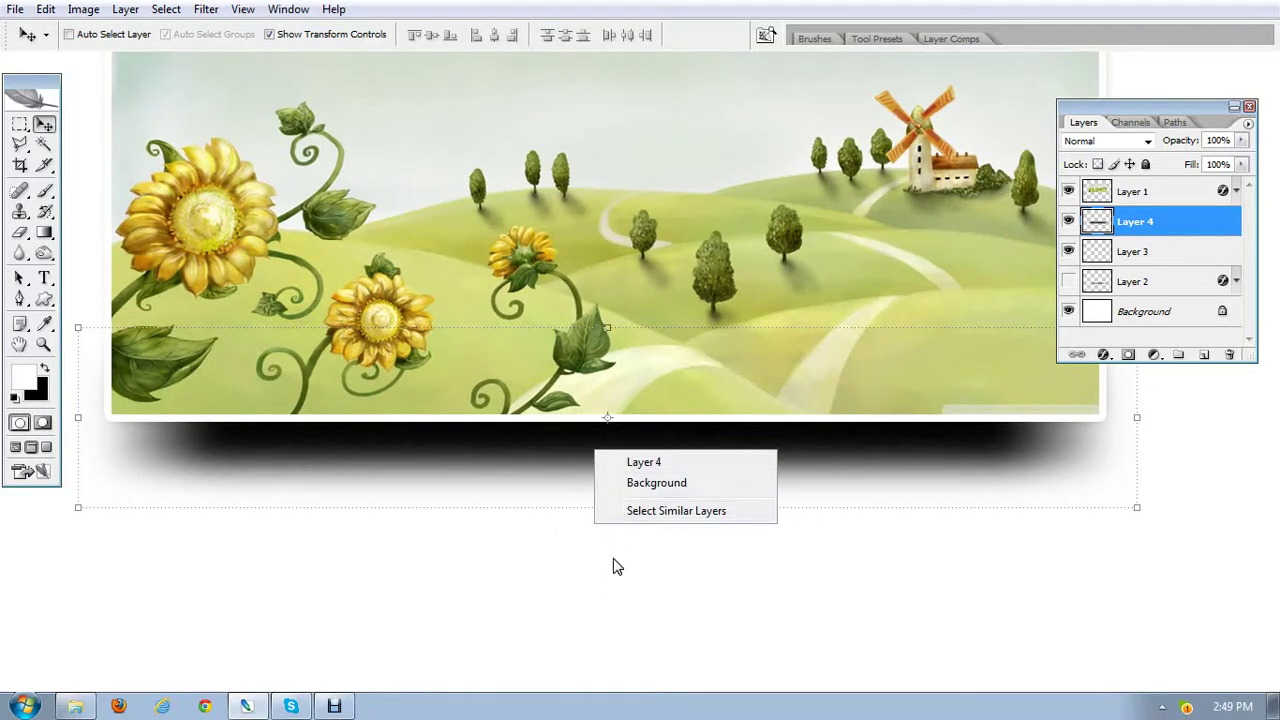
{"action": "left_click", "coordinate": [611, 563]}
- Put the shadow layer into Free Transform and bring up its transform menu
{"action": "left_click", "coordinate": [607, 508]}
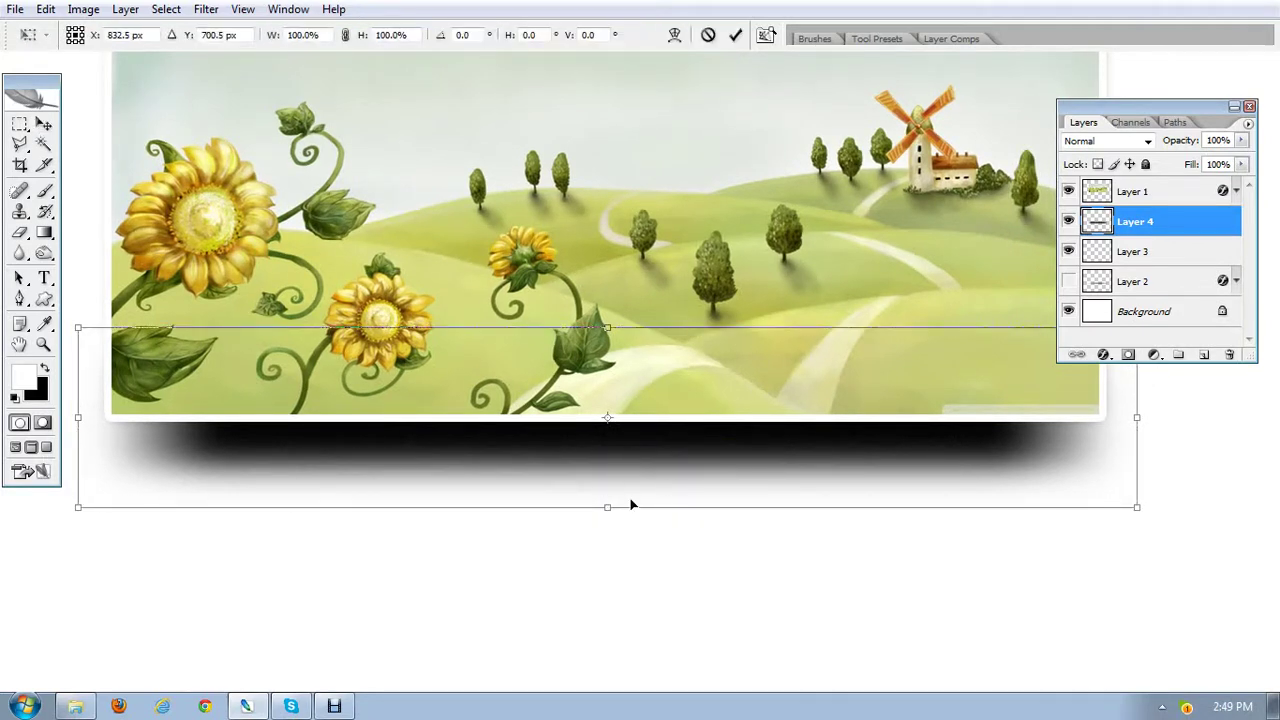
{"action": "right_click", "coordinate": [607, 508]}
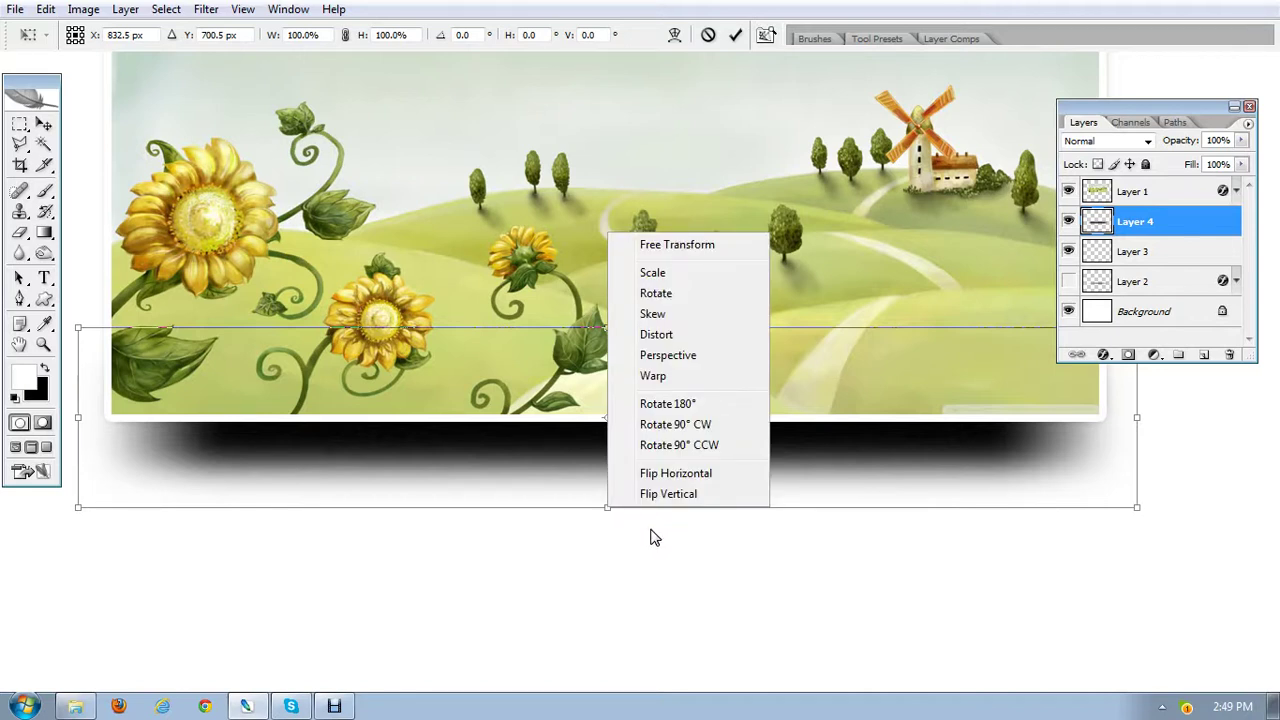
{"action": "left_click", "coordinate": [706, 534]}
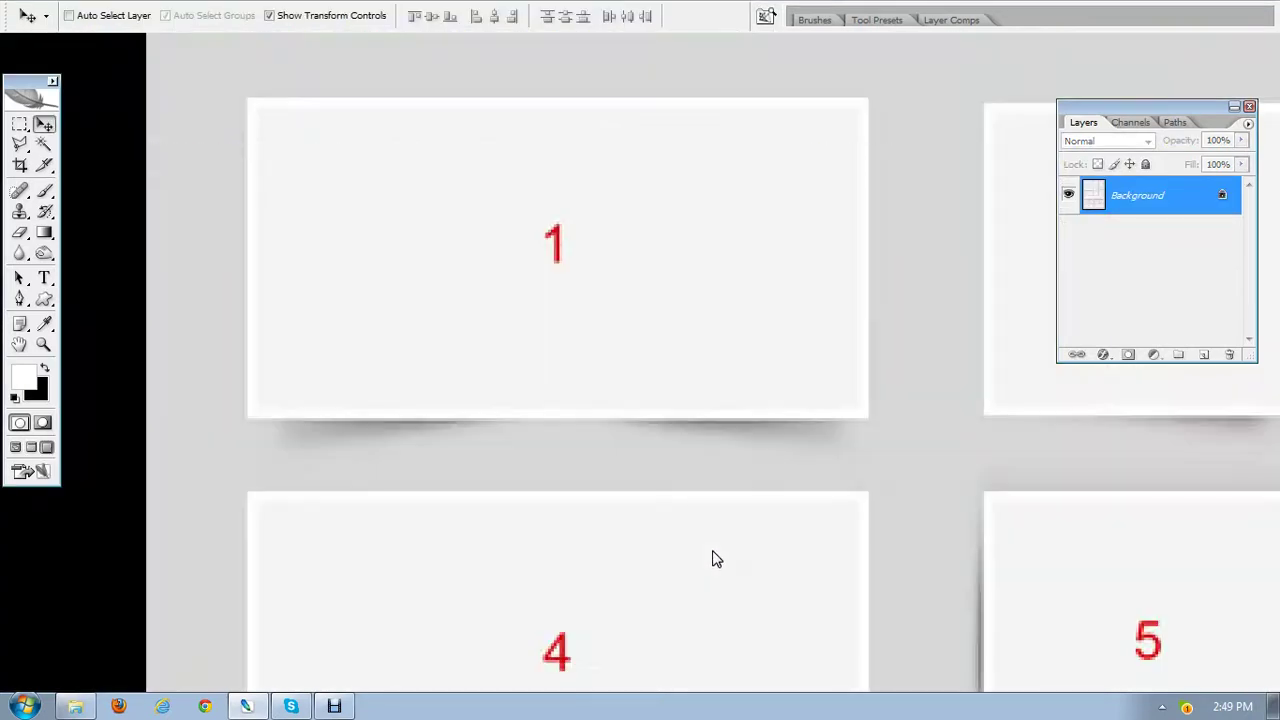
{"action": "left_click_drag", "start_coordinate": [716, 558], "coordinate": [251, 366]}
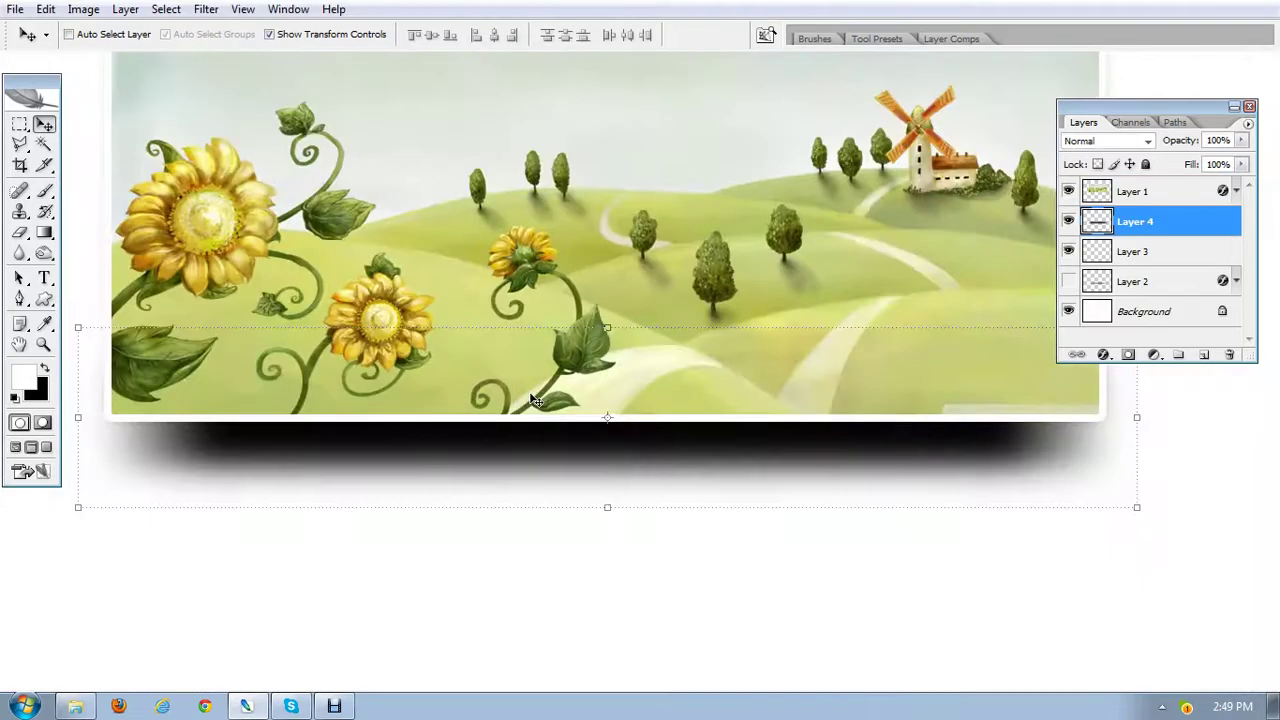
- Warp the shadow by bending its lower middle upward into a curve, and commit
{"action": "left_click", "coordinate": [609, 509]}
{"action": "right_click", "coordinate": [609, 509]}
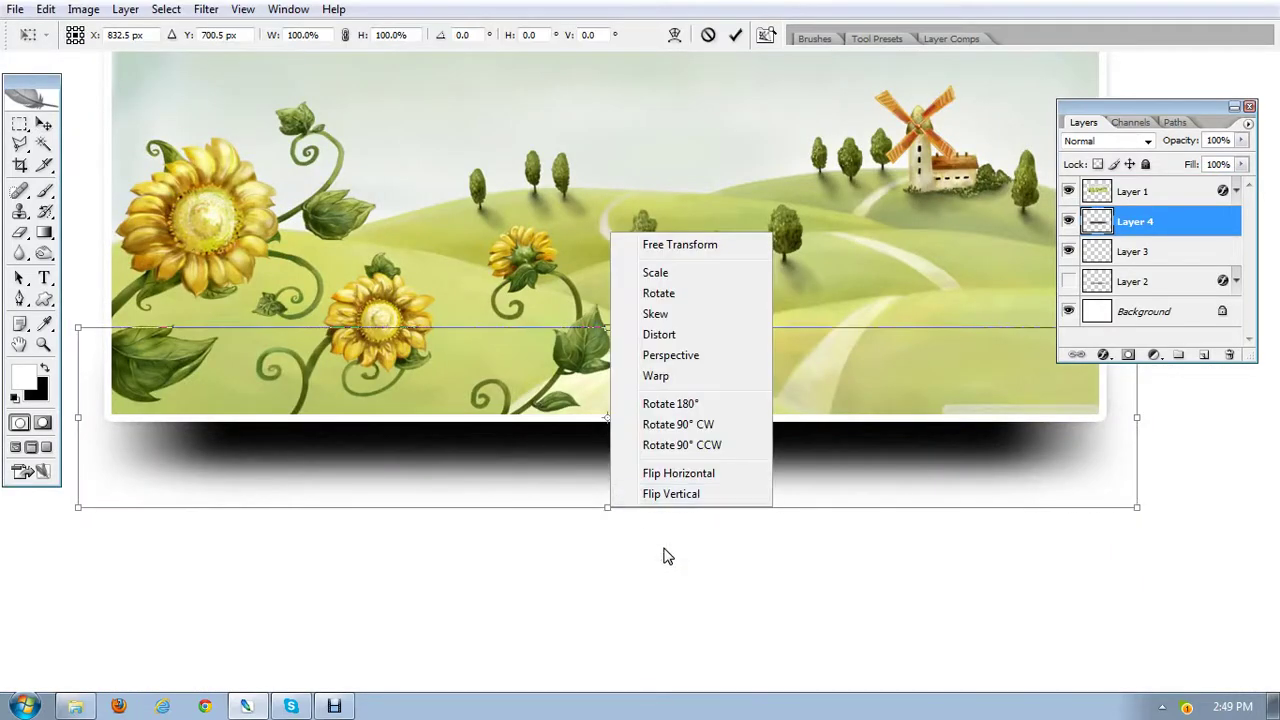
{"action": "left_click", "coordinate": [667, 375]}
{"action": "left_click_drag", "start_coordinate": [608, 489], "coordinate": [608, 447]}
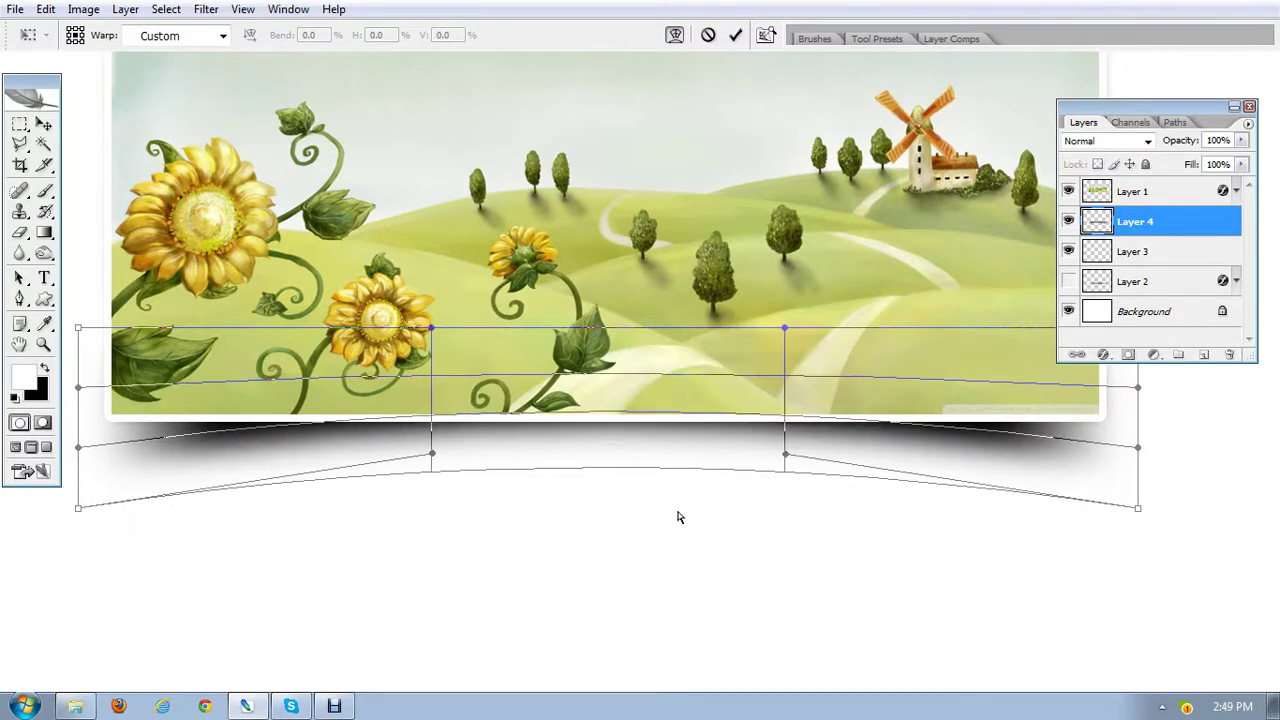
{"action": "key", "text": "Return"}
- Lower the shadow layer's opacity to 89%
{"action": "left_click_drag", "start_coordinate": [590, 497], "coordinate": [611, 591]}
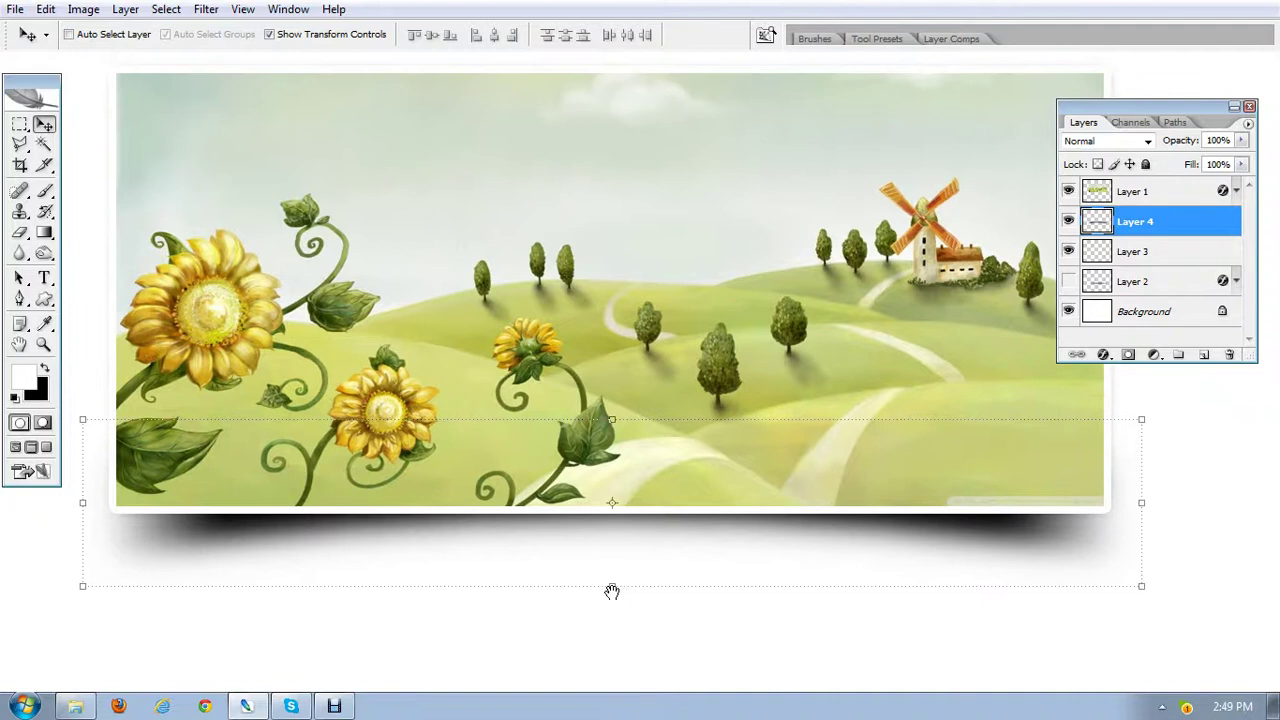
{"action": "left_click_drag", "start_coordinate": [624, 416], "coordinate": [546, 412]}
{"action": "left_click", "coordinate": [1241, 140]}
{"action": "mouse_move", "coordinate": [1228, 167]}
{"action": "left_mouse_down"}
{"action": "mouse_move", "coordinate": [1200, 167]}
{"action": "mouse_move", "coordinate": [1234, 162]}
{"action": "left_mouse_up"}
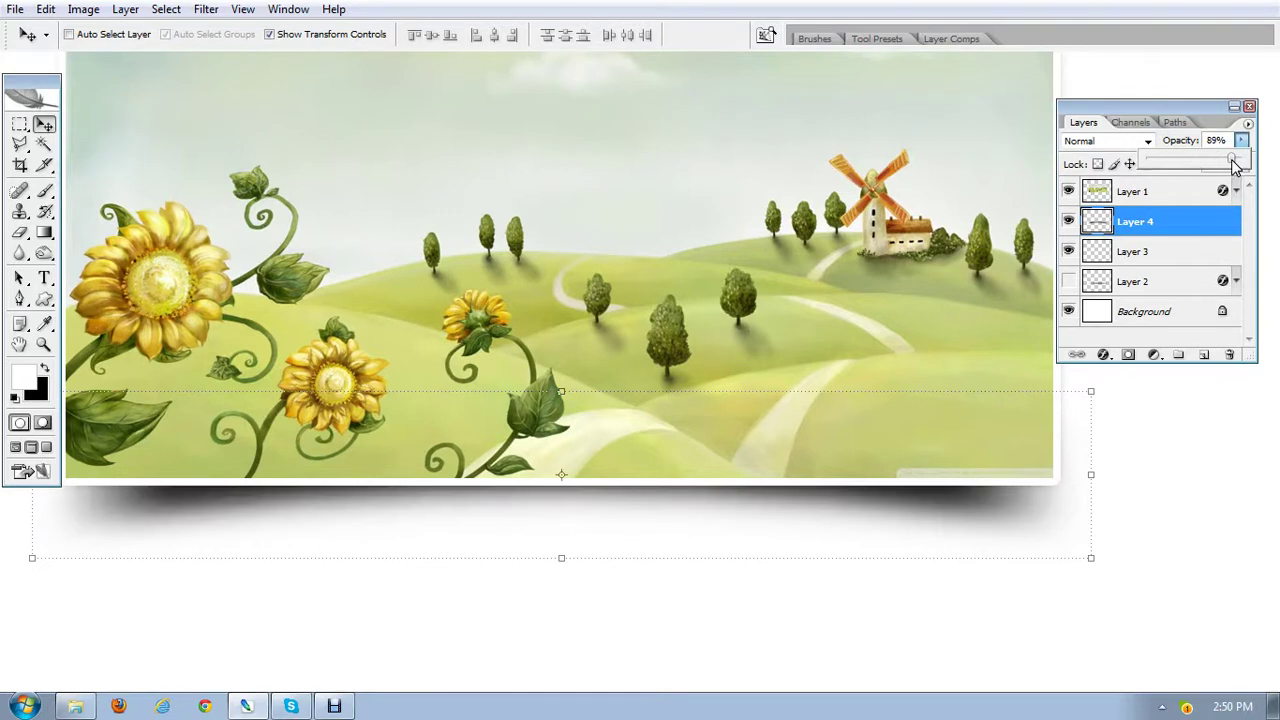
- Restore the shadow's opacity to 100% and add a Color Overlay layer style
{"action": "left_click_drag", "start_coordinate": [1232, 165], "coordinate": [1246, 165]}
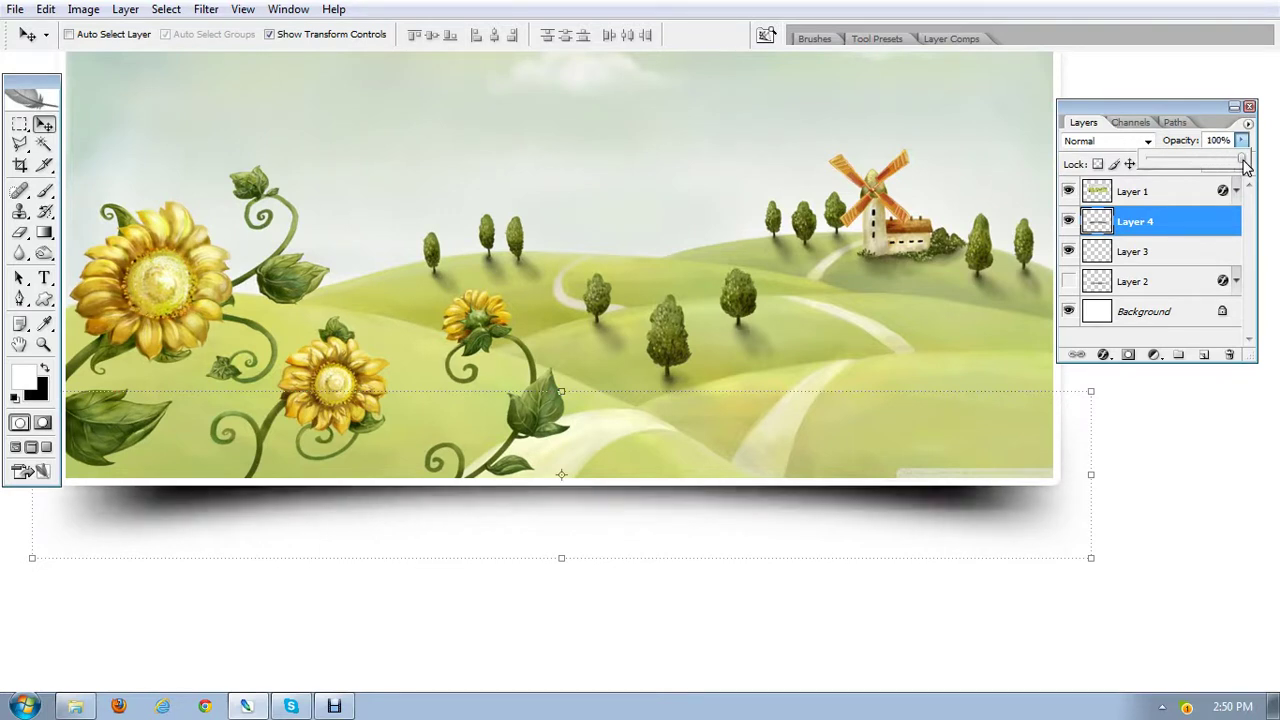
{"action": "left_click", "coordinate": [1194, 220]}
{"action": "double_click", "coordinate": [1193, 226]}
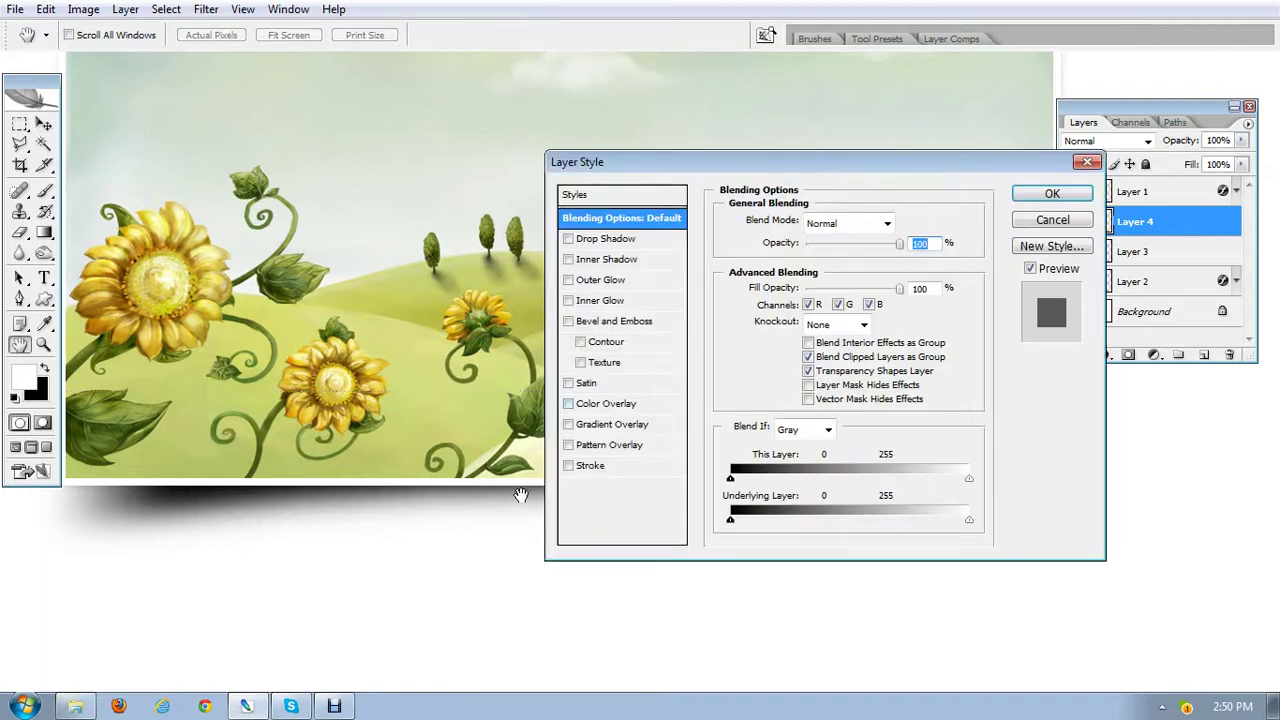
{"action": "left_click", "coordinate": [639, 404]}
- Set the overlay colour to dark grey #3d3d3d, apply it, and zoom out
{"action": "left_click", "coordinate": [888, 222]}
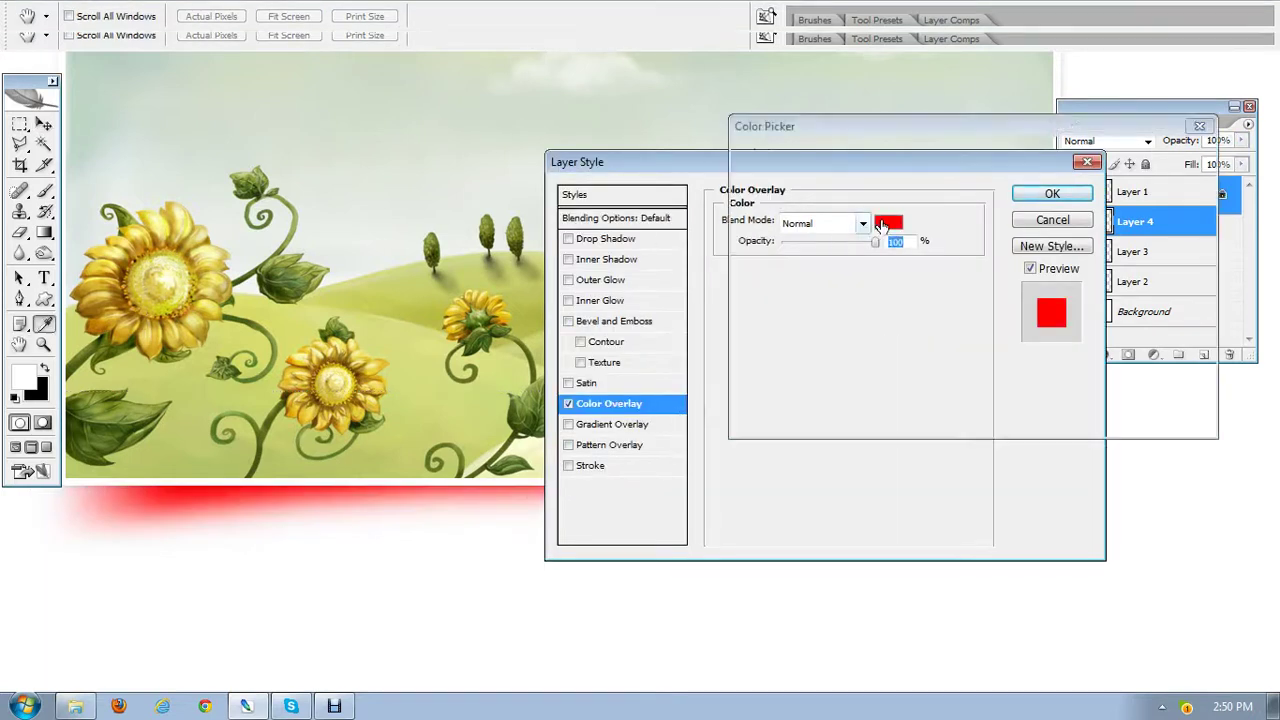
{"action": "left_click_drag", "start_coordinate": [803, 309], "coordinate": [704, 349]}
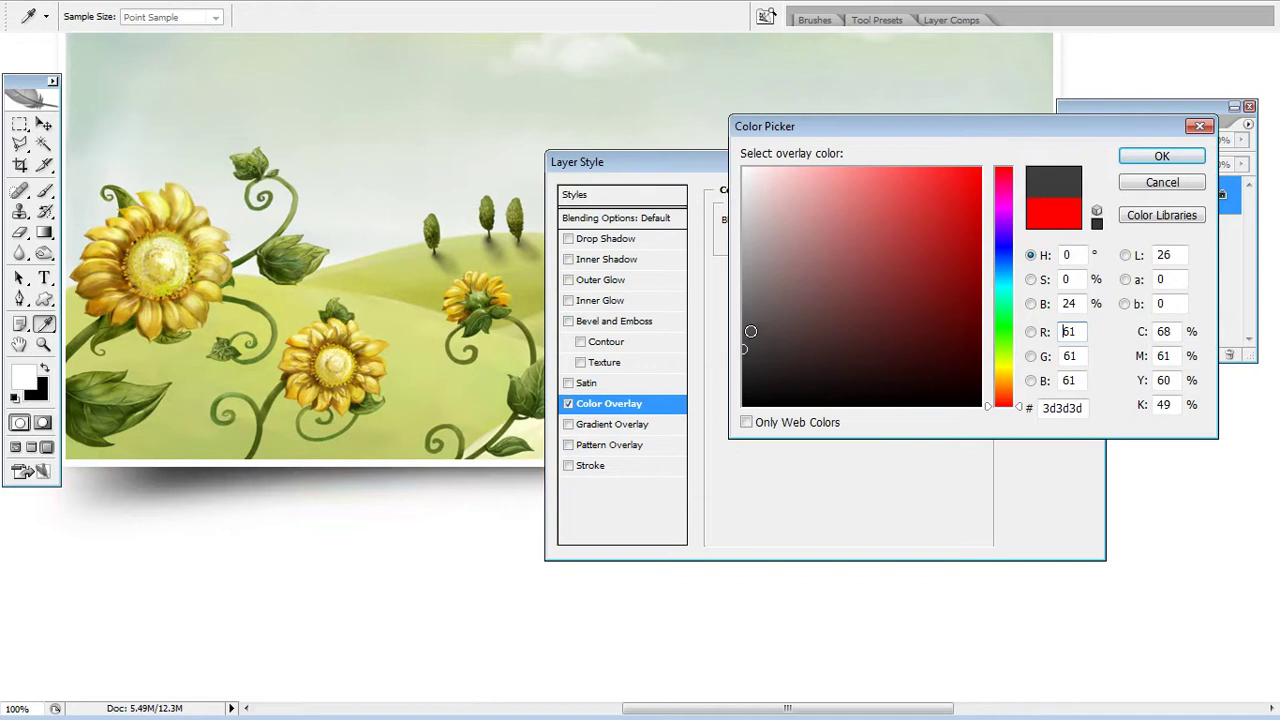
{"action": "left_click", "coordinate": [1160, 158]}
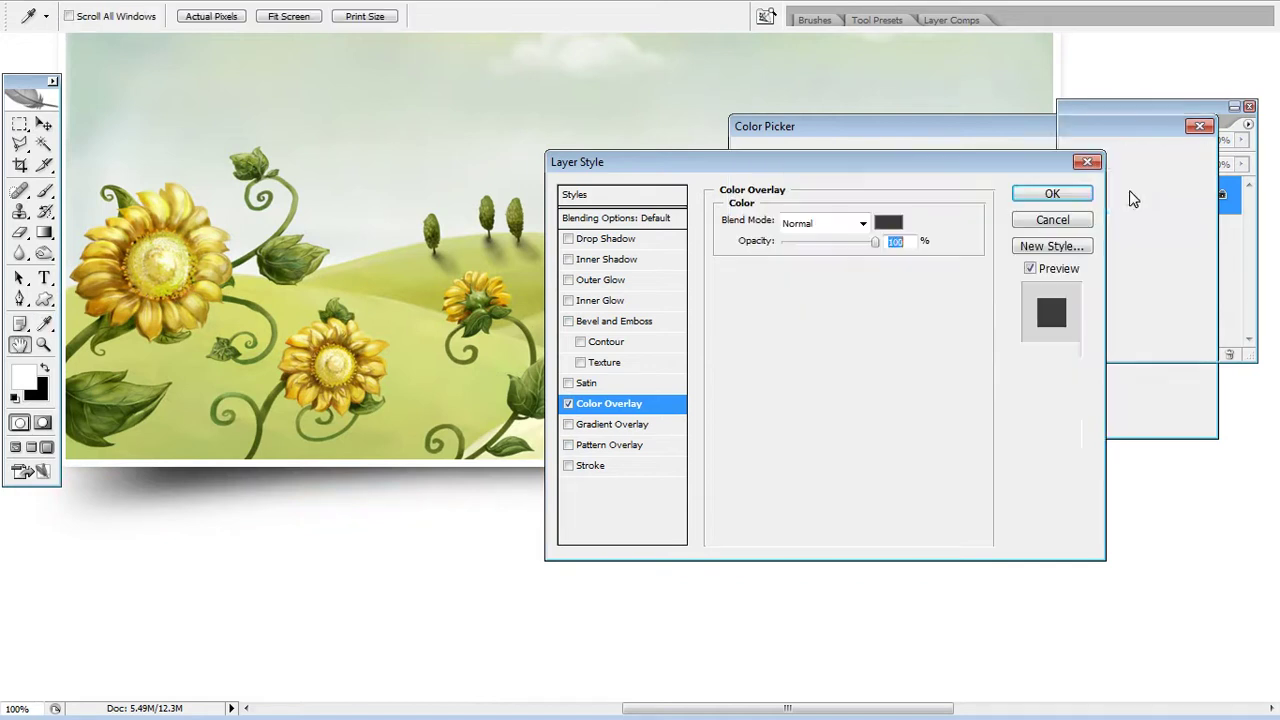
{"action": "left_click", "coordinate": [1055, 191]}
{"action": "left_click_drag", "start_coordinate": [604, 316], "coordinate": [668, 325]}
{"action": "key", "text": "ctrl+minus"}
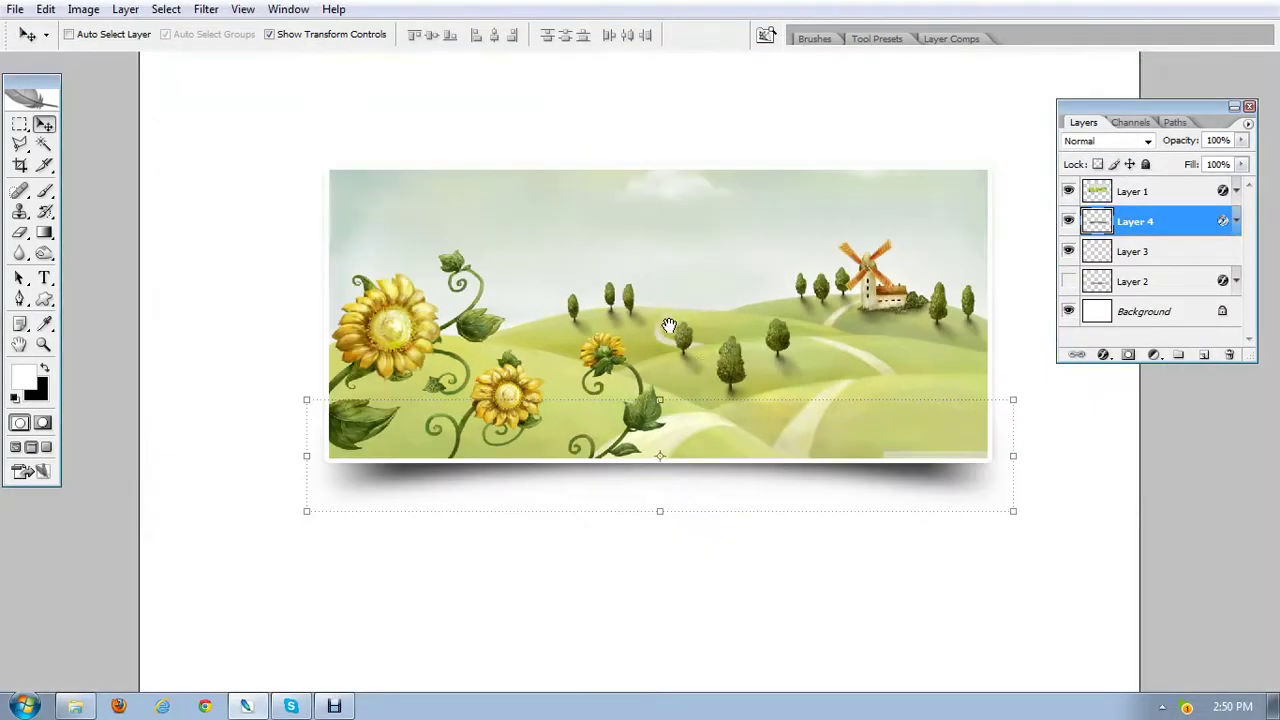